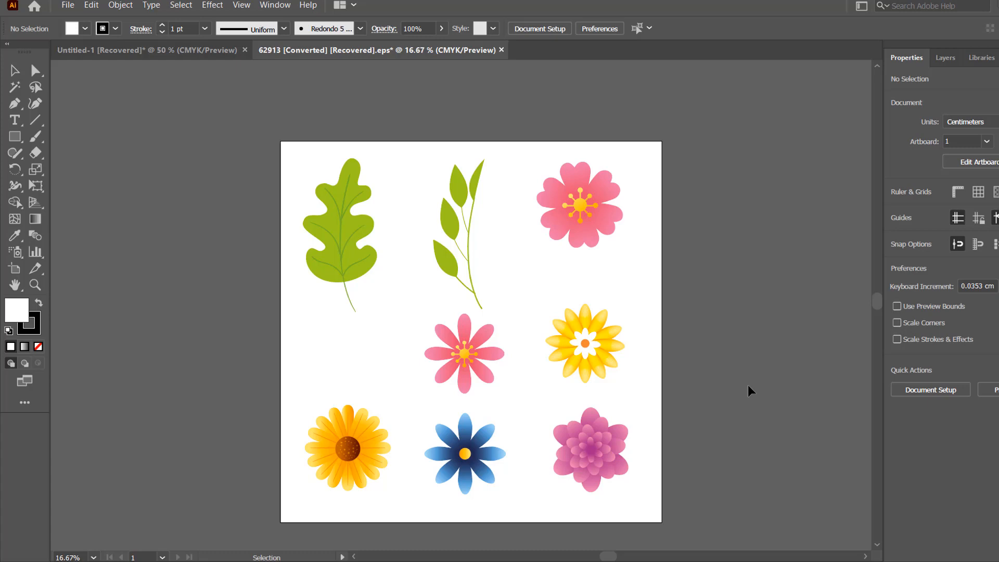
pyautogui.scroll(-1, 747, 385)
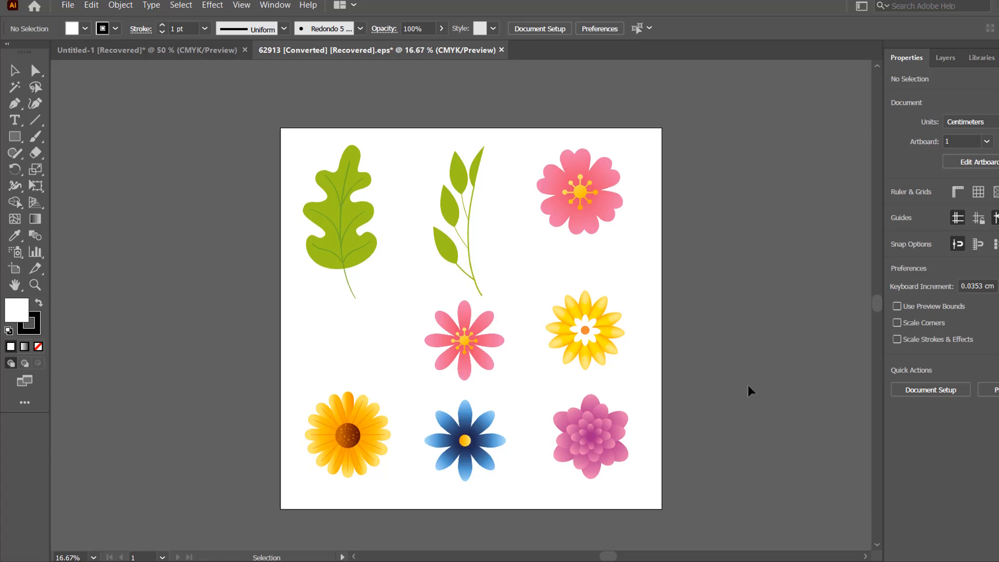
pyautogui.scroll(-1, 748, 385)
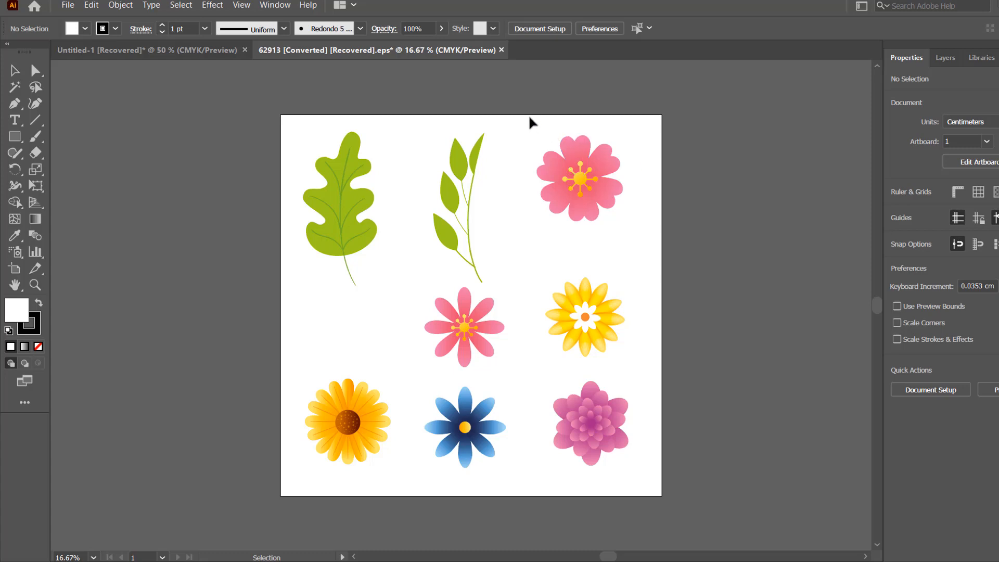
pyautogui.click(556, 183)
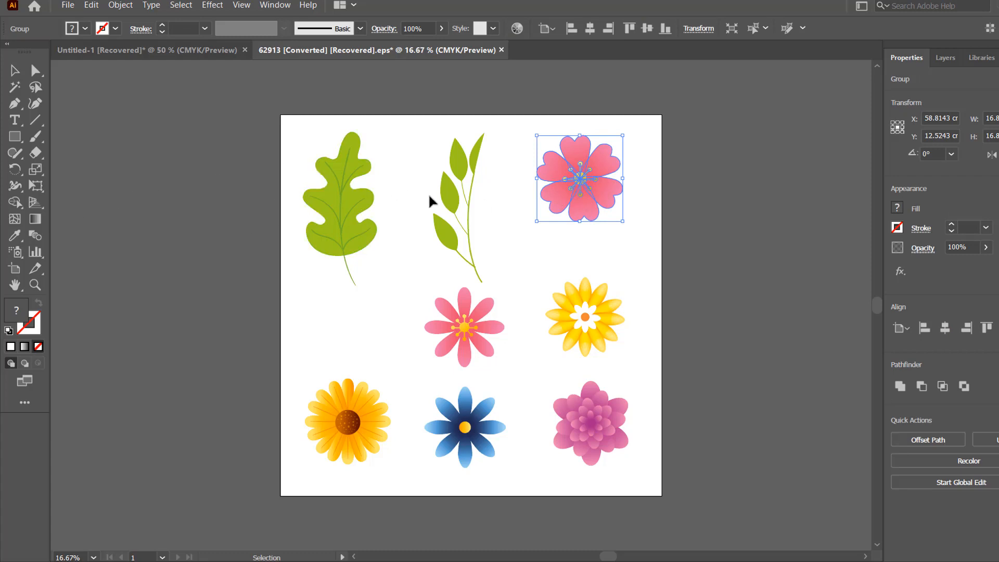
# - Draw a rectangle about 12.8 x 15.6 cm, an ellipse about 14.8 x 11 cm and a star about 37 cm wide beside the artboard
pyautogui.moveTo(15, 136); pyautogui.dragTo(63, 135)
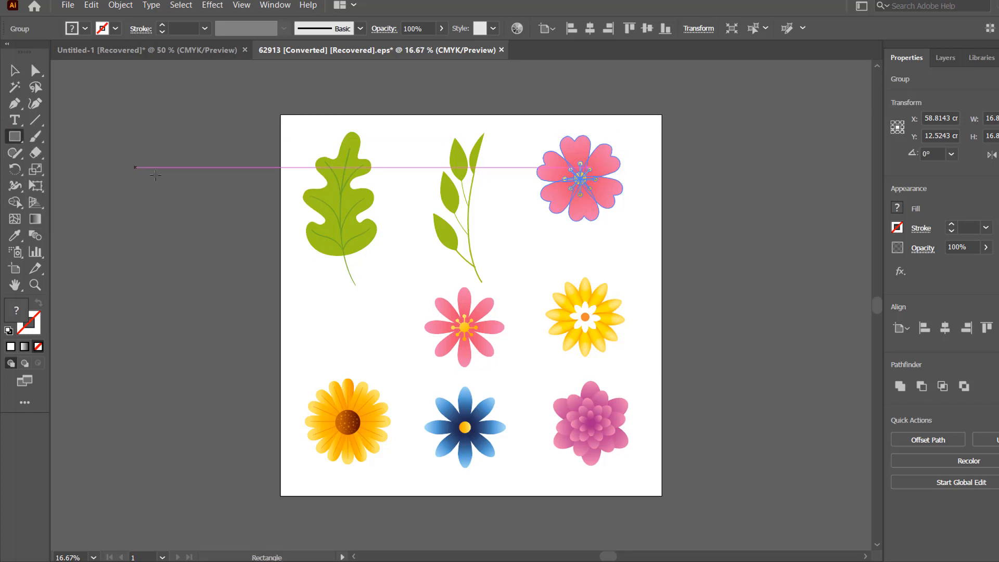
pyautogui.moveTo(157, 176); pyautogui.dragTo(222, 256)
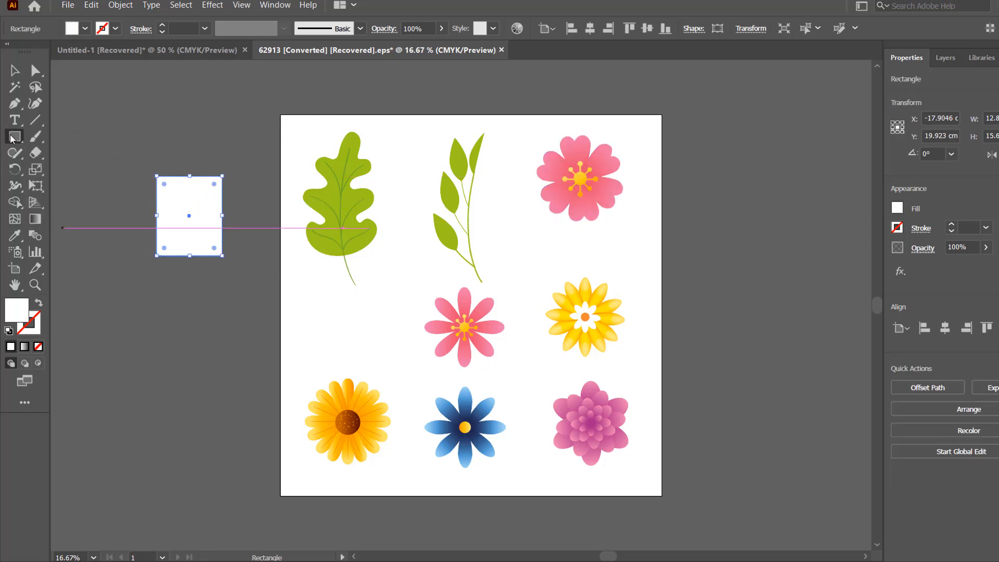
pyautogui.moveTo(23, 139); pyautogui.dragTo(73, 169)
pyautogui.moveTo(136, 306); pyautogui.dragTo(212, 362)
pyautogui.moveTo(5, 139); pyautogui.dragTo(62, 202)
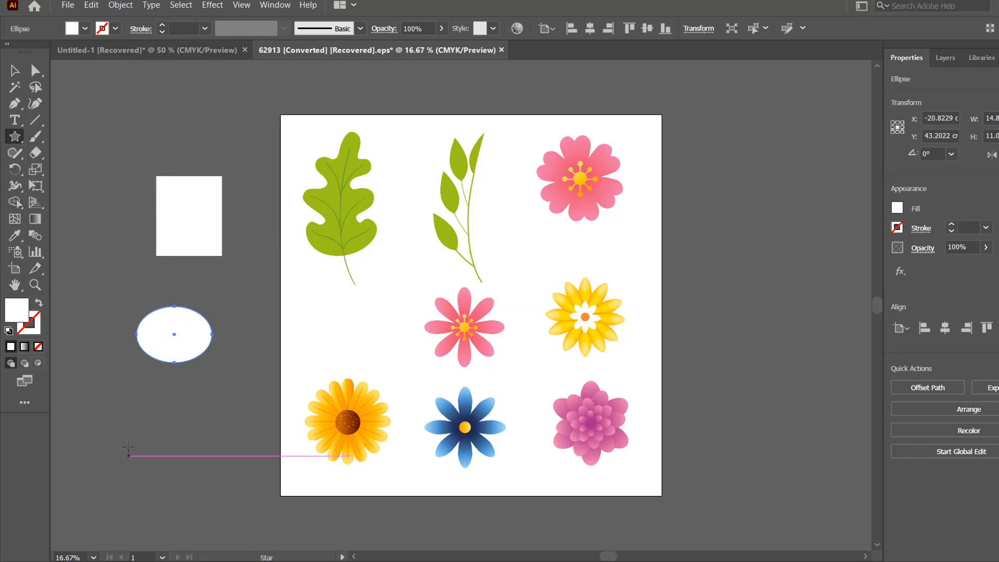
pyautogui.moveTo(139, 337)
pyautogui.mouseDown()
pyautogui.moveTo(156, 343)
pyautogui.moveTo(161, 412)
pyautogui.moveTo(185, 431)
pyautogui.mouseUp()
# - Delete the rectangle, ellipse and star drawn outside the artboard
pyautogui.press('v')
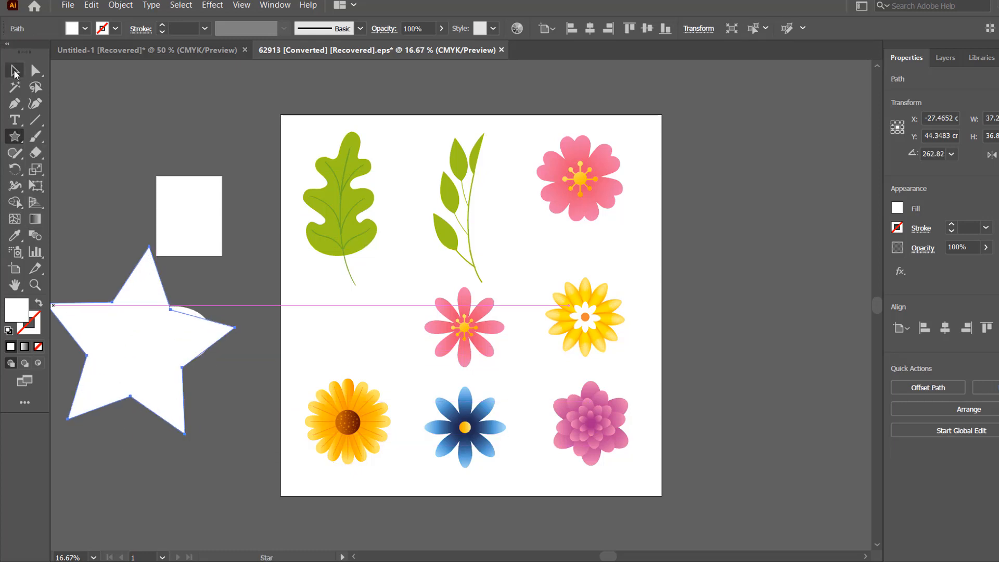
pyautogui.hotkey('ctrl', 'a')
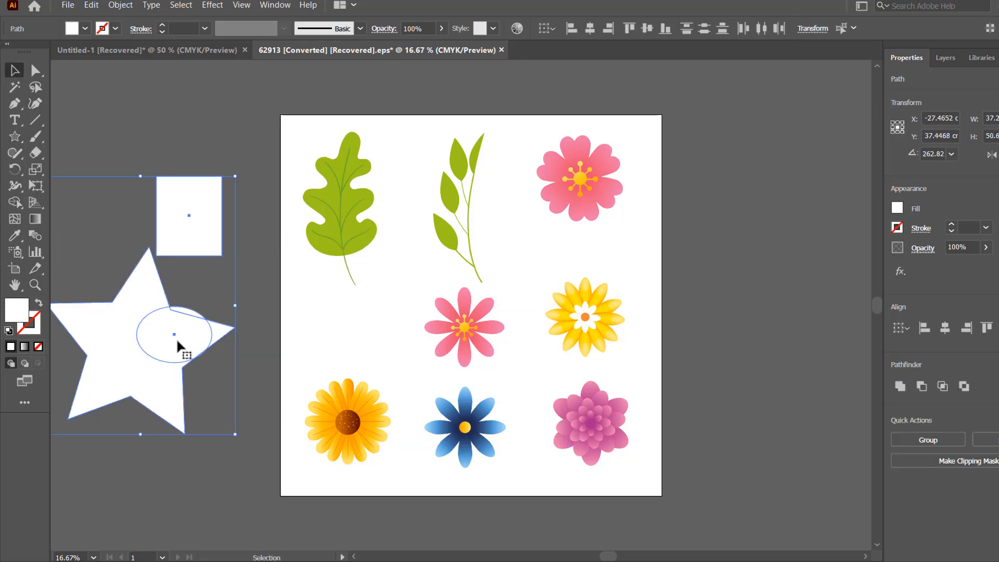
pyautogui.press('Delete')
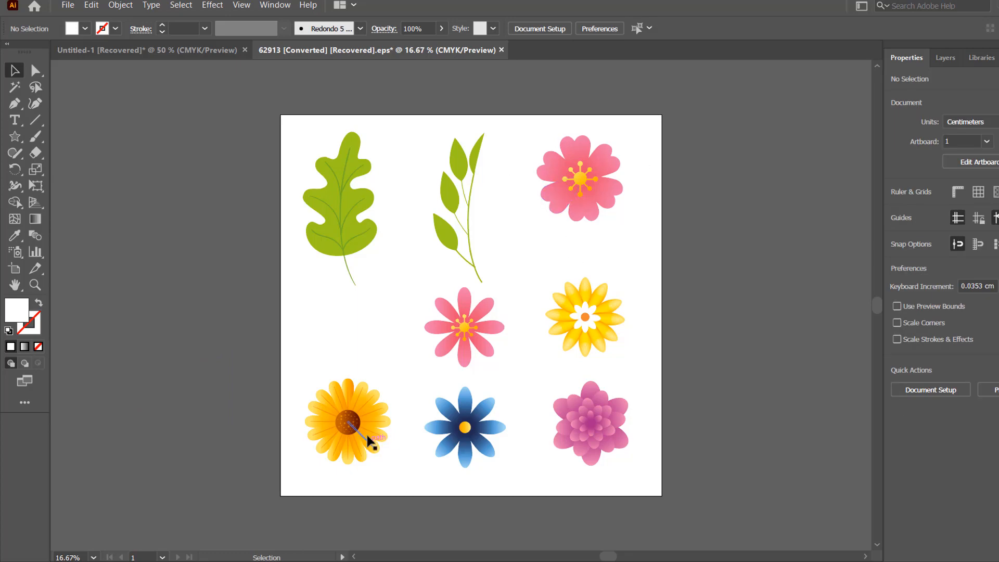
# - Bring the orange daisy into the Untitled-1 document and scale it down proportionally to about 68 pt wide
pyautogui.moveTo(351, 419); pyautogui.dragTo(424, 312)
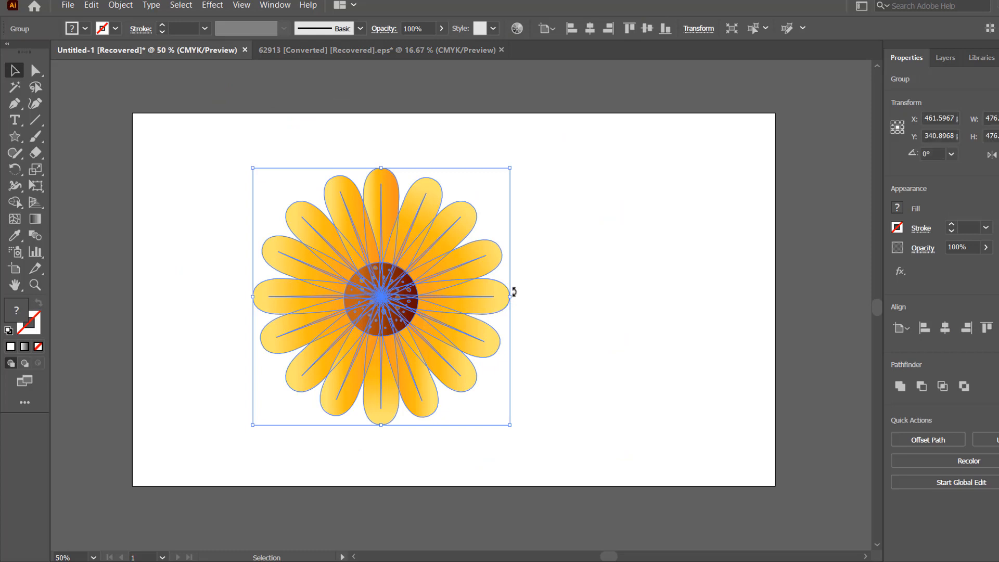
pyautogui.moveTo(510, 297); pyautogui.dragTo(401, 297)
pyautogui.click(454, 295)
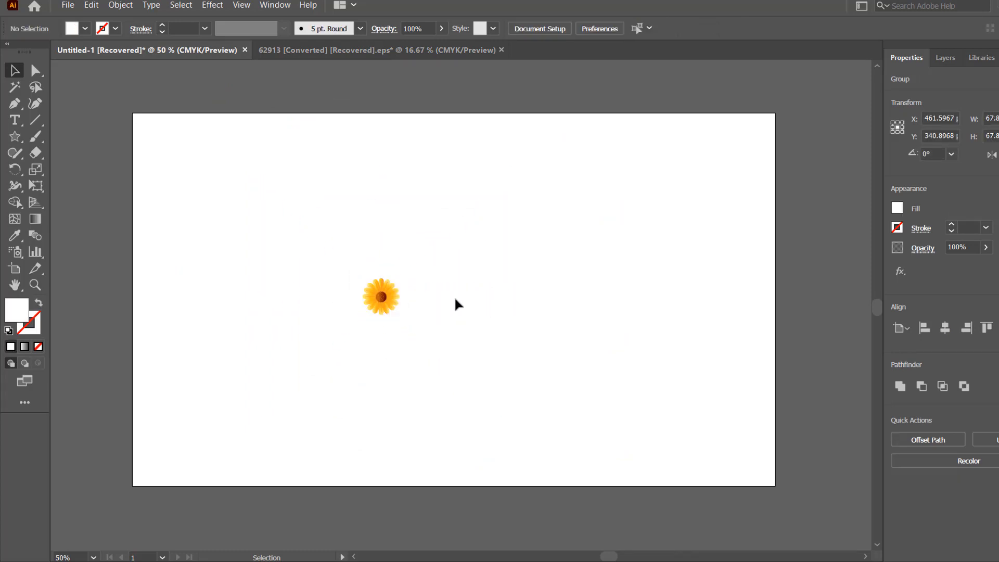
# - Create a Radial Repeat from the small orange daisy
pyautogui.moveTo(322, 267); pyautogui.dragTo(438, 357)
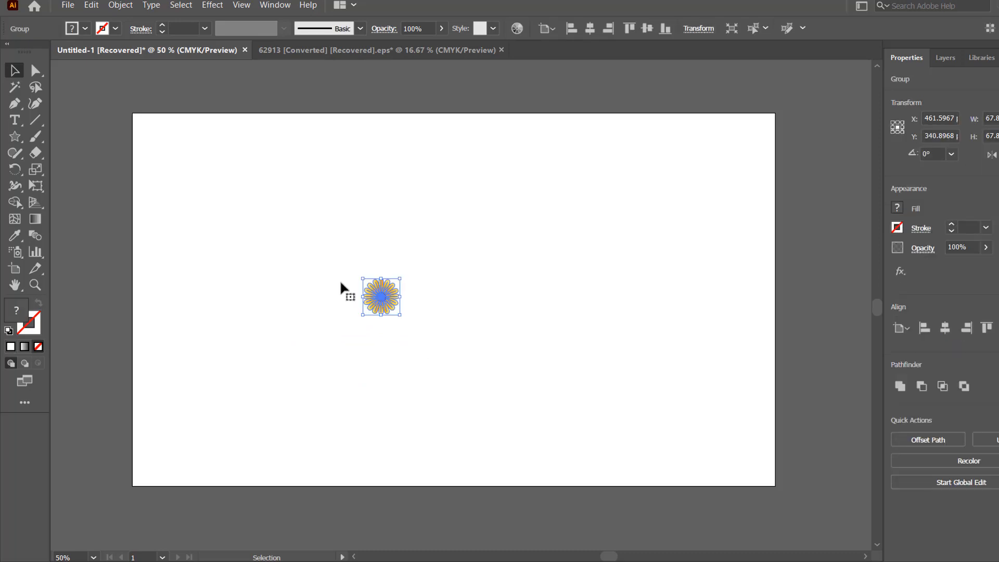
pyautogui.click(120, 6)
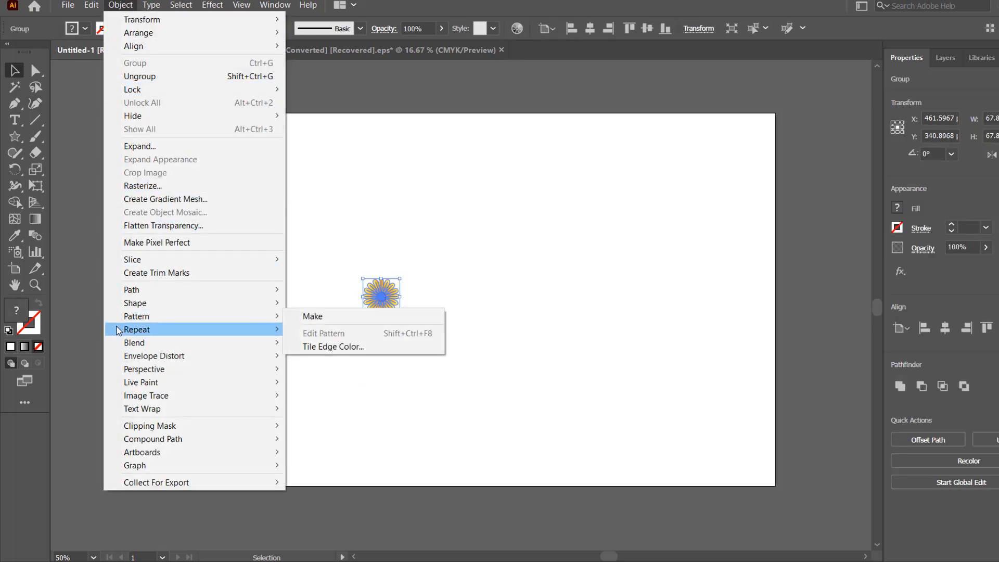
pyautogui.moveTo(147, 333)
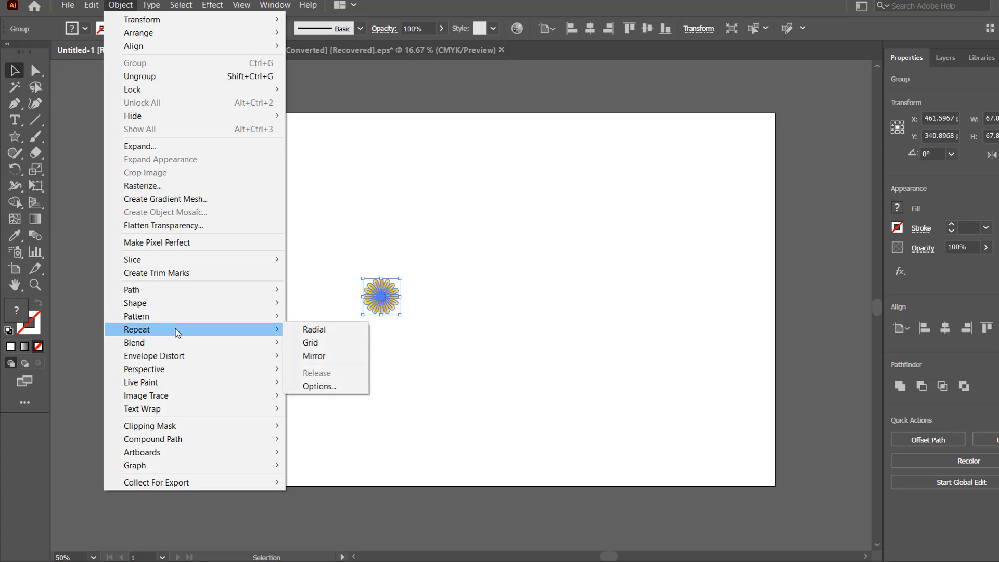
pyautogui.click(332, 328)
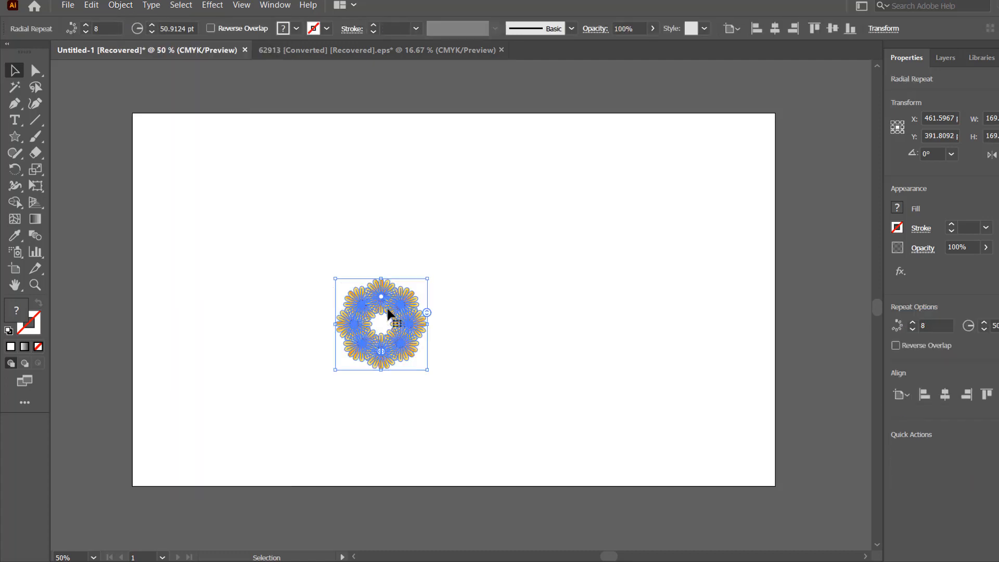
# - Move the daisy ring to the middle of the artboard and enlarge it proportionally to about 729 pt wide
pyautogui.moveTo(388, 317); pyautogui.dragTo(461, 295)
pyautogui.scroll(1, 525, 292)
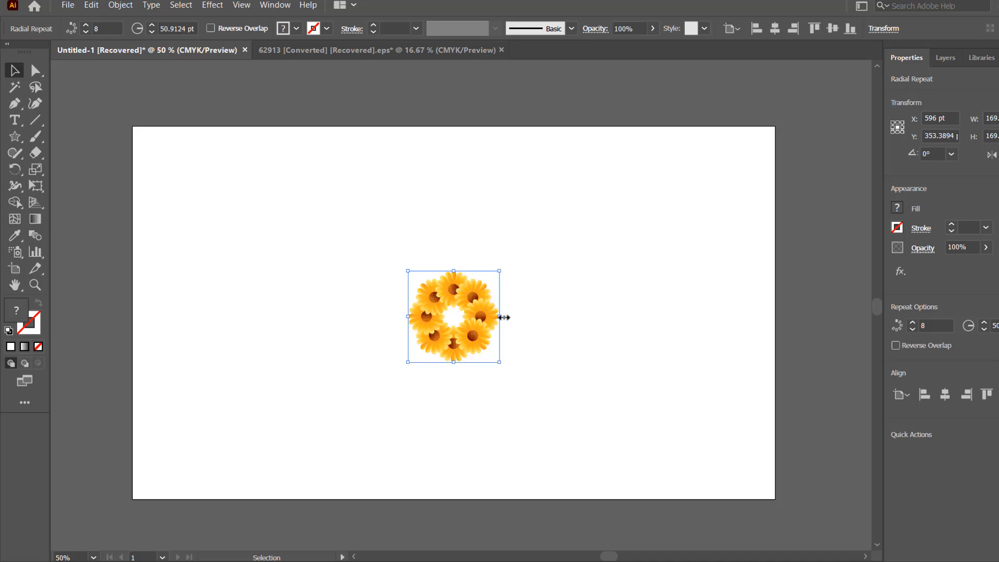
pyautogui.moveTo(503, 316); pyautogui.dragTo(654, 324)
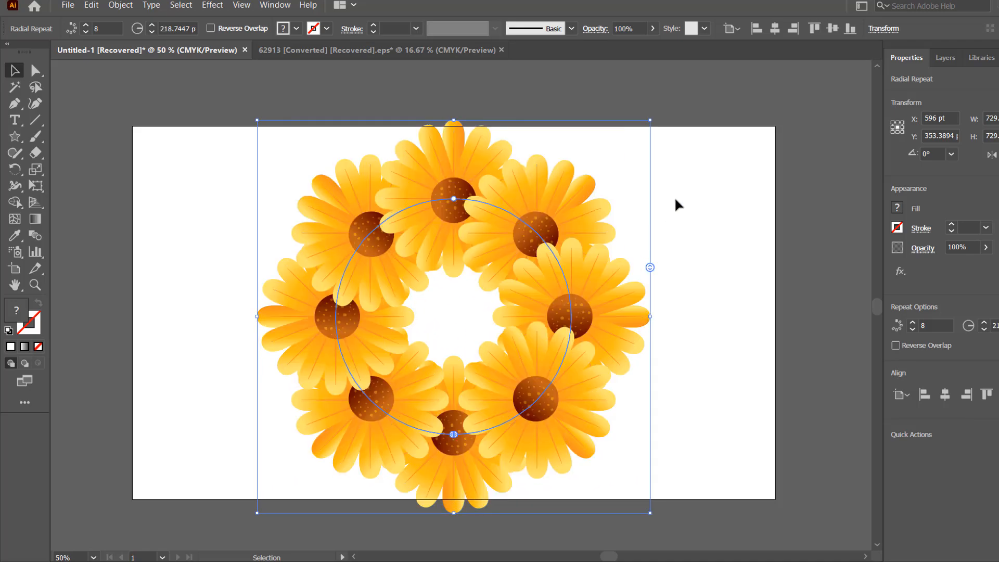
pyautogui.moveTo(660, 204); pyautogui.dragTo(643, 205)
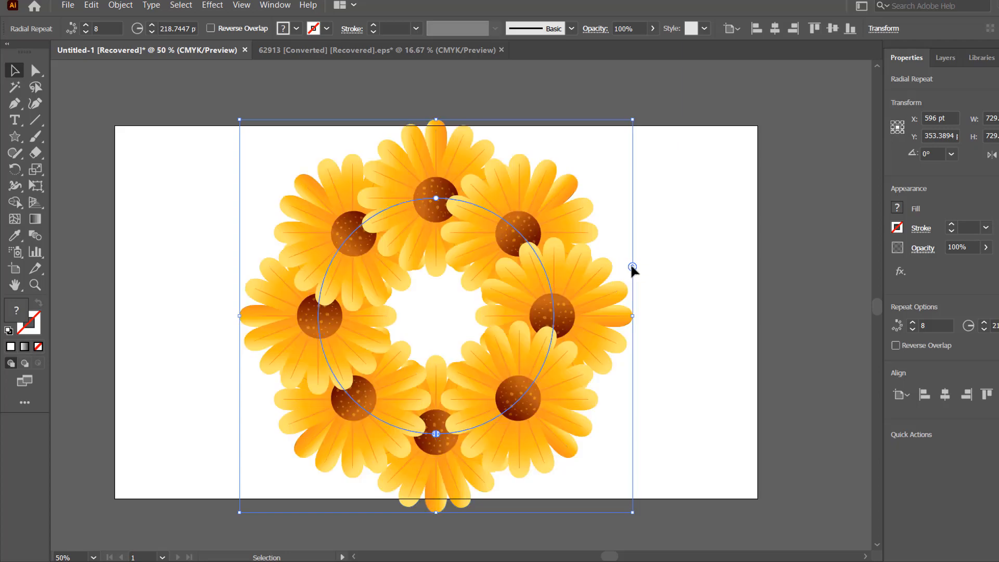
# - Increase the radial repeat to 32 instances and shift the ring up to a Y position of about 328 pt
pyautogui.moveTo(630, 267); pyautogui.dragTo(617, 134)
pyautogui.click(674, 314)
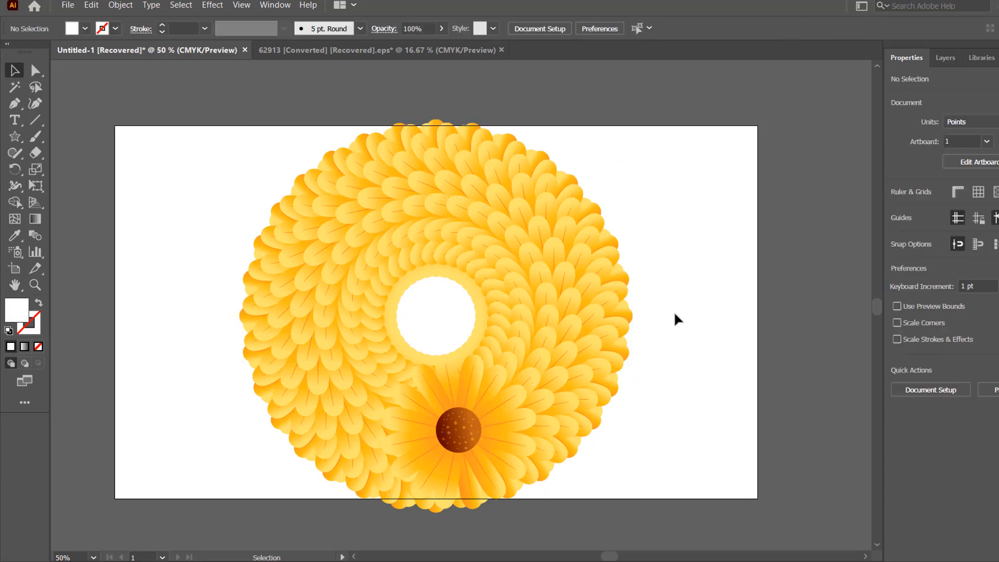
pyautogui.moveTo(586, 384); pyautogui.dragTo(569, 363)
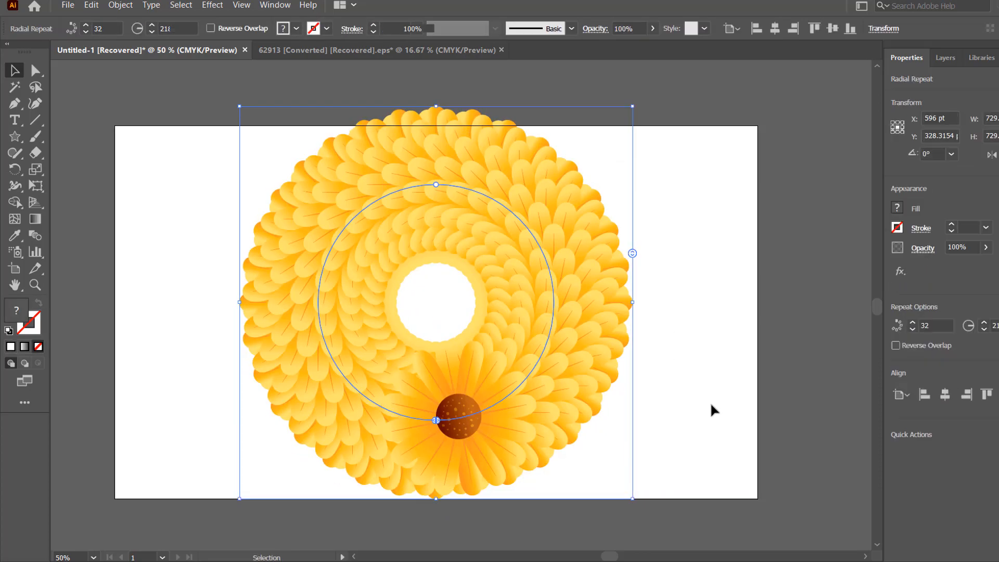
pyautogui.click(710, 402)
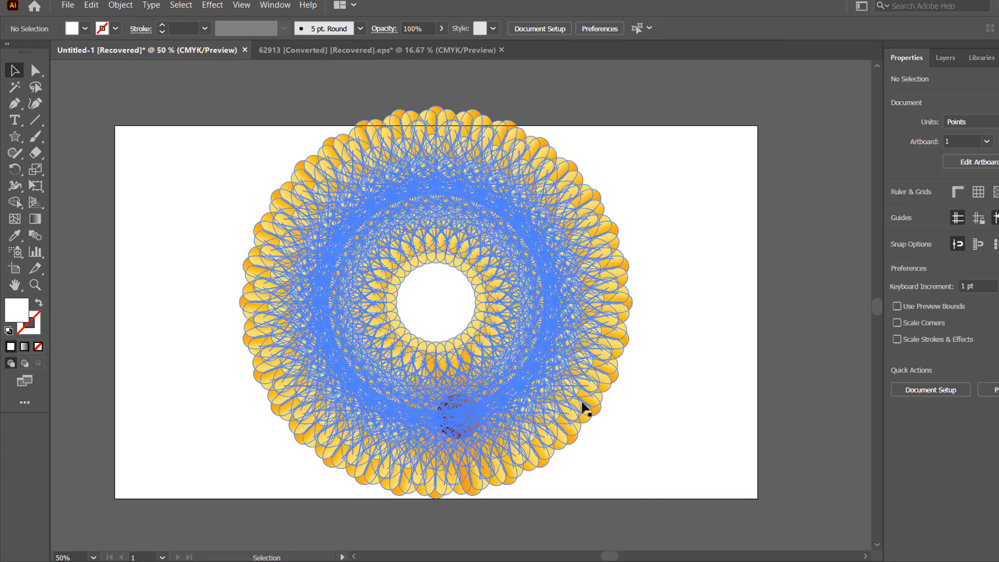
pyautogui.click(584, 403)
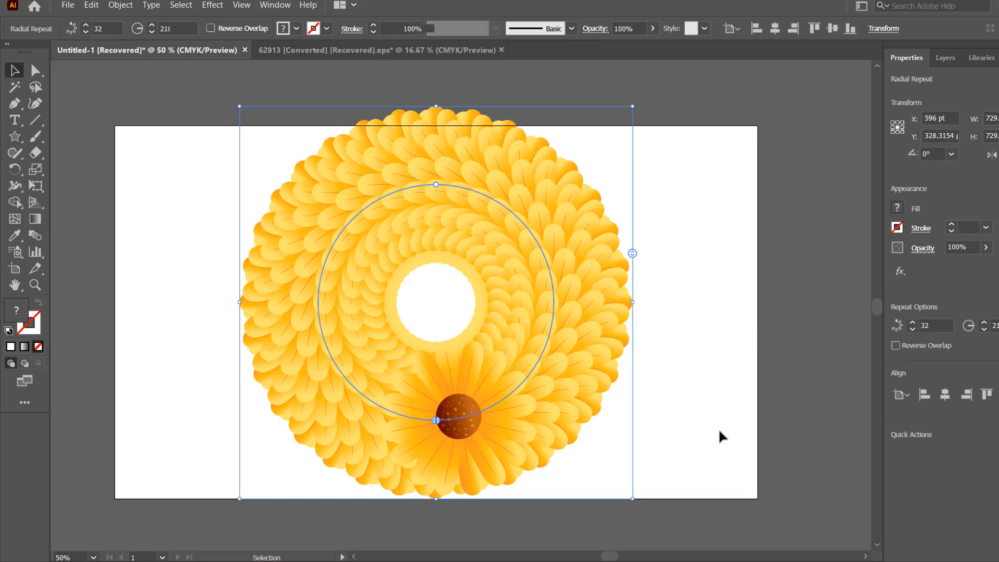
pyautogui.click(719, 431)
# - Increase the radial repeat to 50 instances and rotate the whole ring about 5° clockwise
pyautogui.click(549, 419)
pyautogui.moveTo(630, 252); pyautogui.dragTo(628, 151)
pyautogui.click(706, 287)
pyautogui.click(559, 374)
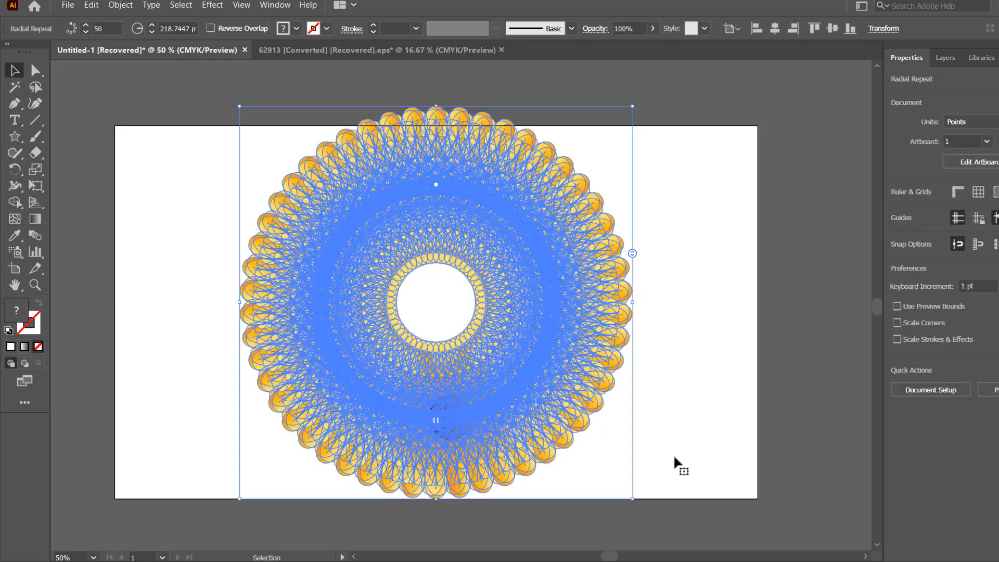
pyautogui.moveTo(637, 504); pyautogui.dragTo(617, 516)
pyautogui.click(657, 419)
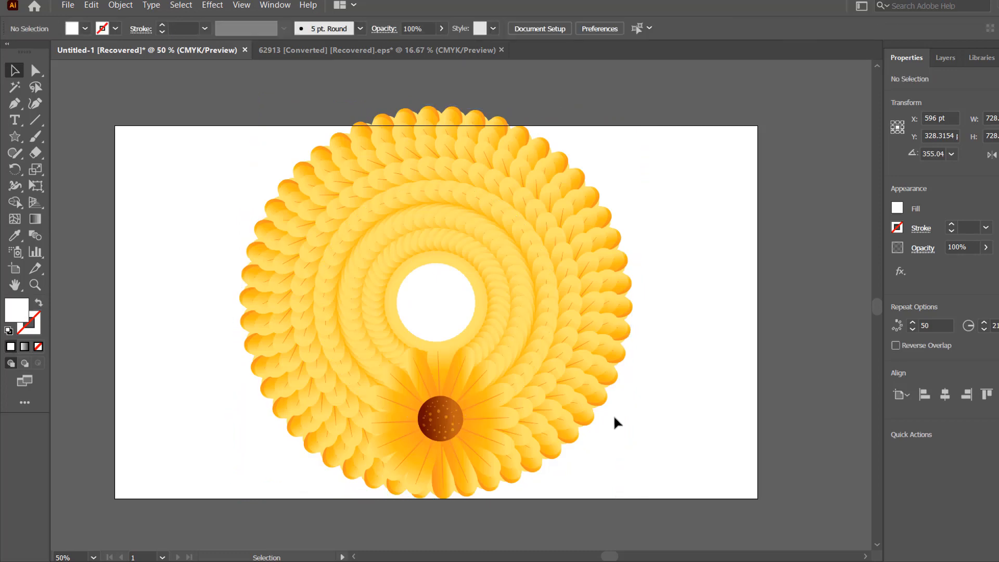
# - Collapse the radial repeat so its daisies stack near the centre, and reopen its radius to about 90 pt
pyautogui.click(510, 389)
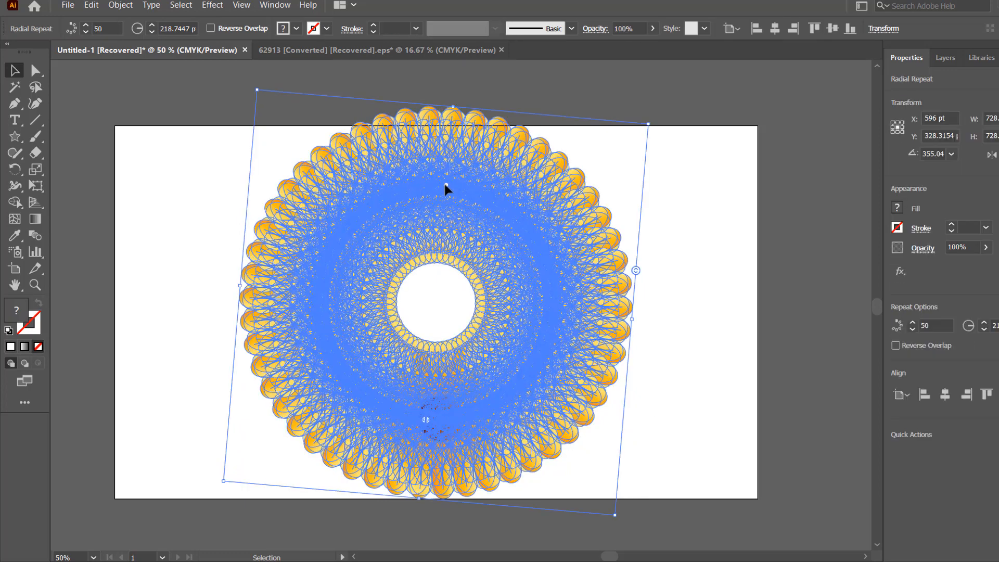
pyautogui.moveTo(445, 185); pyautogui.dragTo(429, 299)
pyautogui.click(678, 298)
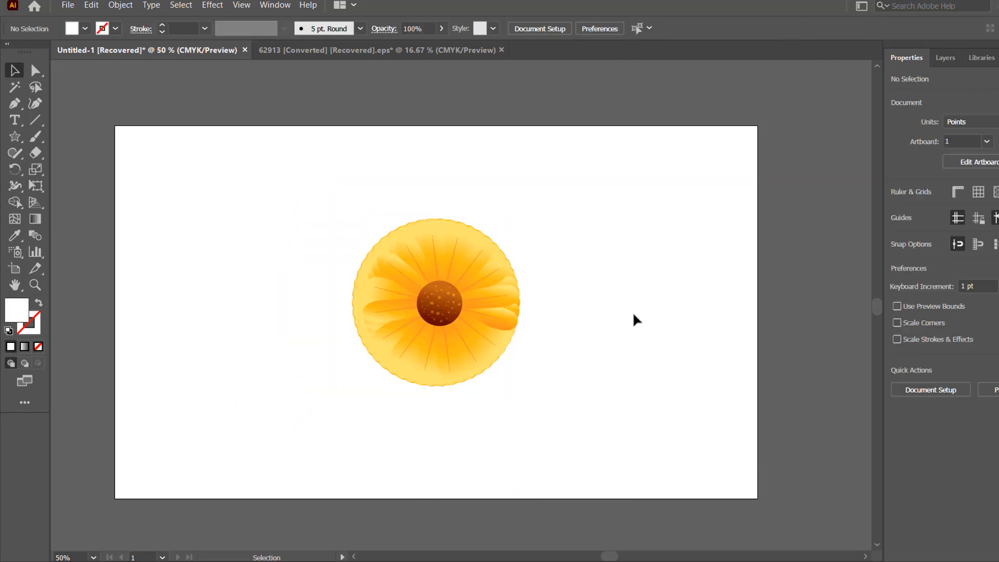
pyautogui.click(441, 309)
pyautogui.moveTo(430, 297); pyautogui.dragTo(431, 261)
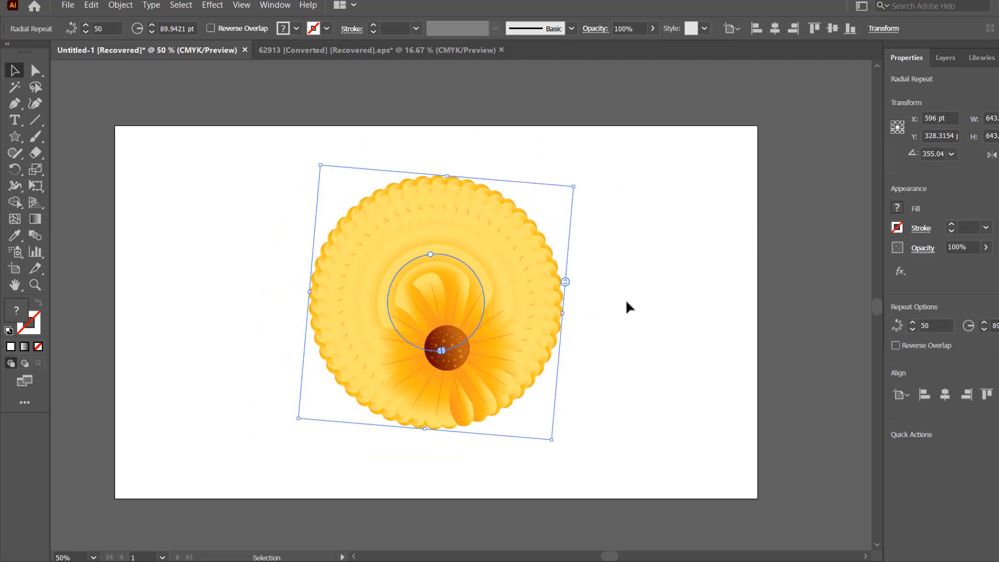
pyautogui.click(626, 306)
# - Widen the radial repeat's radius to about 420 pt so the ring extends beyond the artboard
pyautogui.click(429, 261)
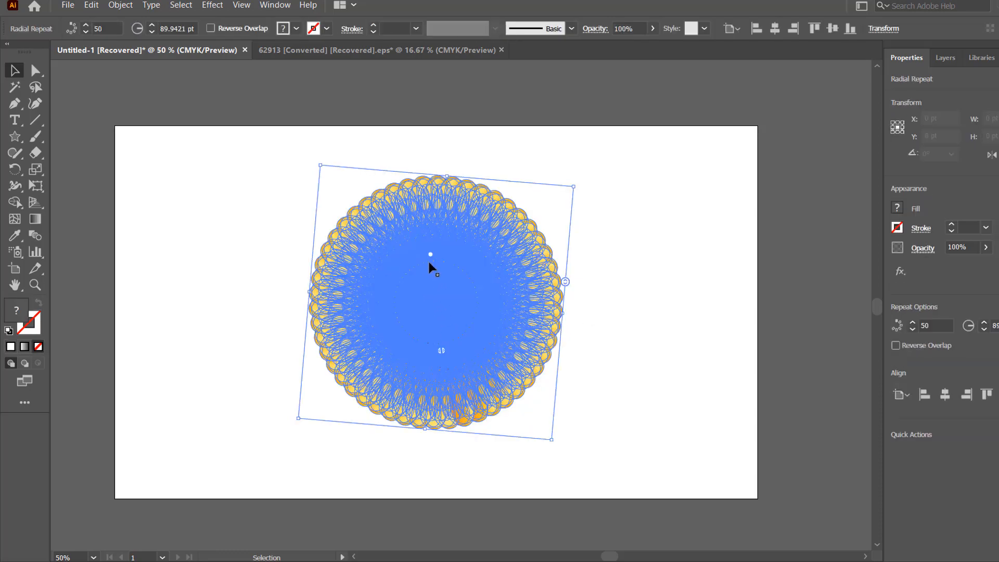
pyautogui.moveTo(428, 250); pyautogui.dragTo(228, 211)
pyautogui.click(791, 307)
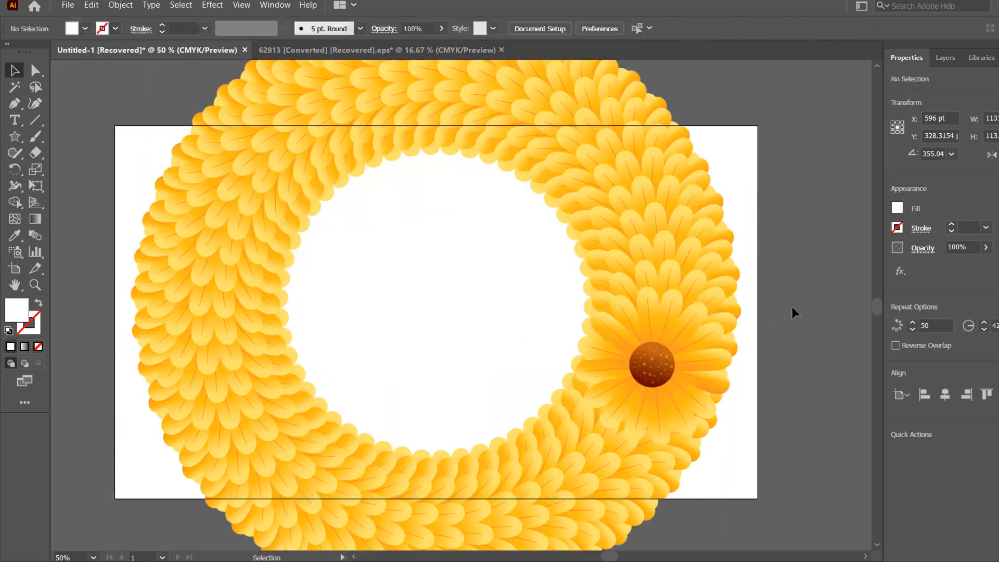
# - Reduce the radial repeat's radius to about 213 pt, turning the start of the ring along its circle
pyautogui.scroll(1, 219, 172)
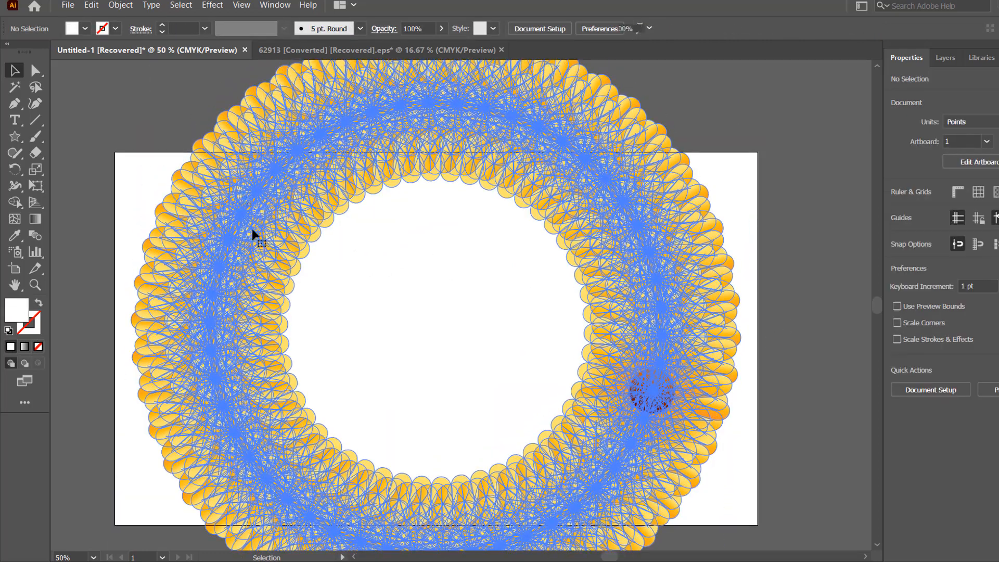
pyautogui.click(232, 243)
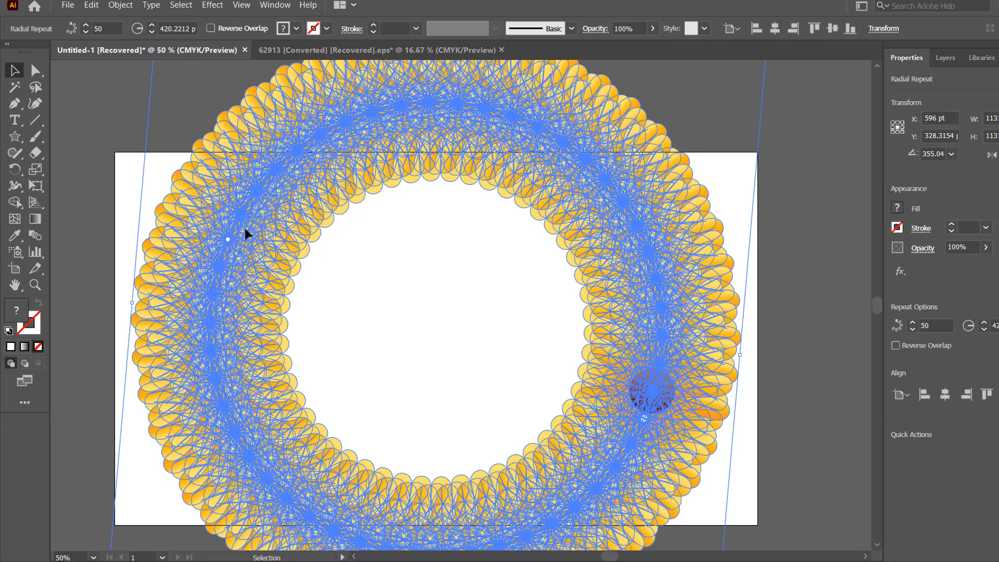
pyautogui.moveTo(245, 230); pyautogui.dragTo(384, 151)
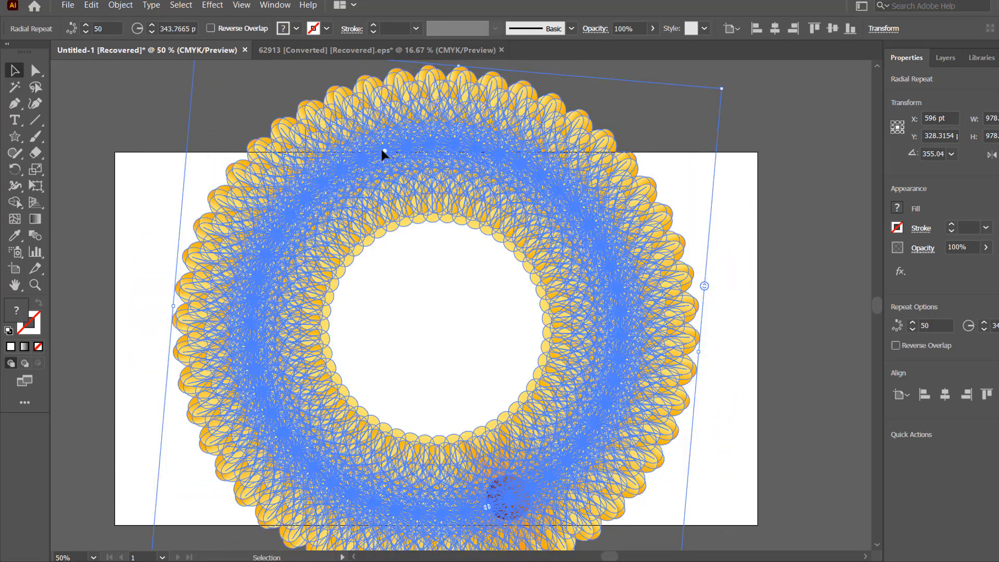
pyautogui.moveTo(384, 150); pyautogui.dragTo(409, 213)
pyautogui.scroll(-1, 489, 253)
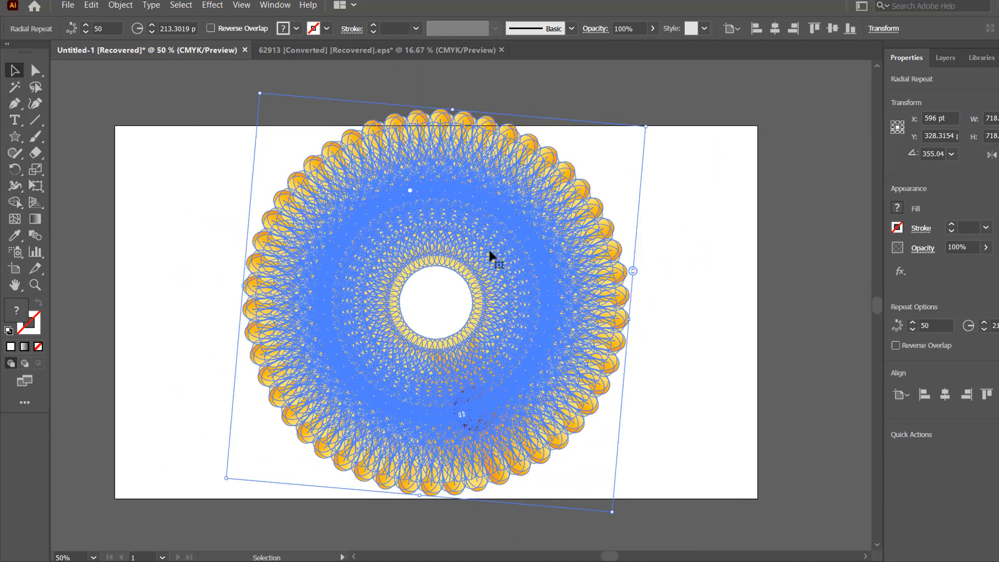
# - Move the daisy ring to about X 621.5 pt, Y 390.7 pt on the artboard and deselect it
pyautogui.scroll(-1, 489, 252)
pyautogui.moveTo(512, 268); pyautogui.dragTo(526, 302)
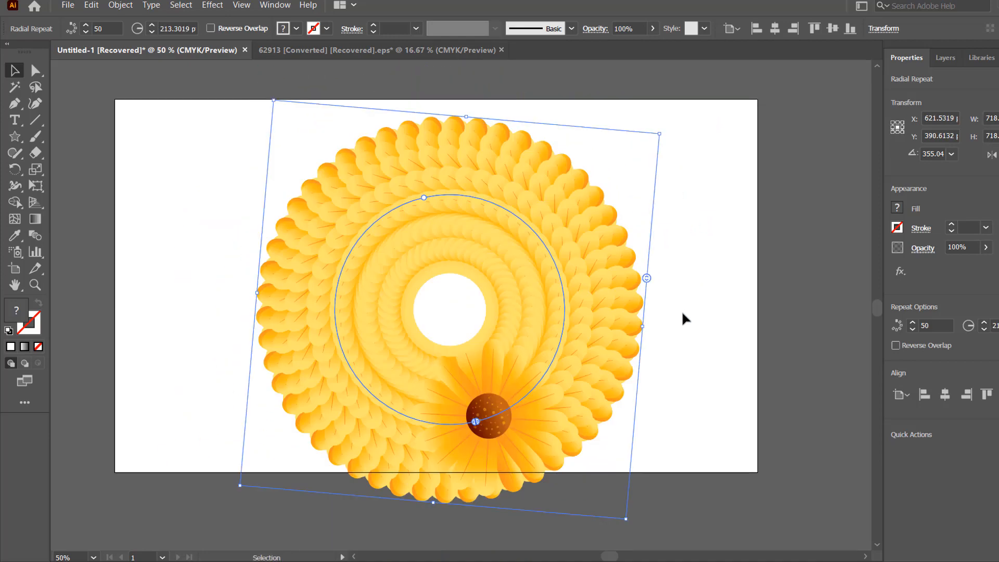
pyautogui.click(682, 310)
pyautogui.scroll(1, 593, 319)
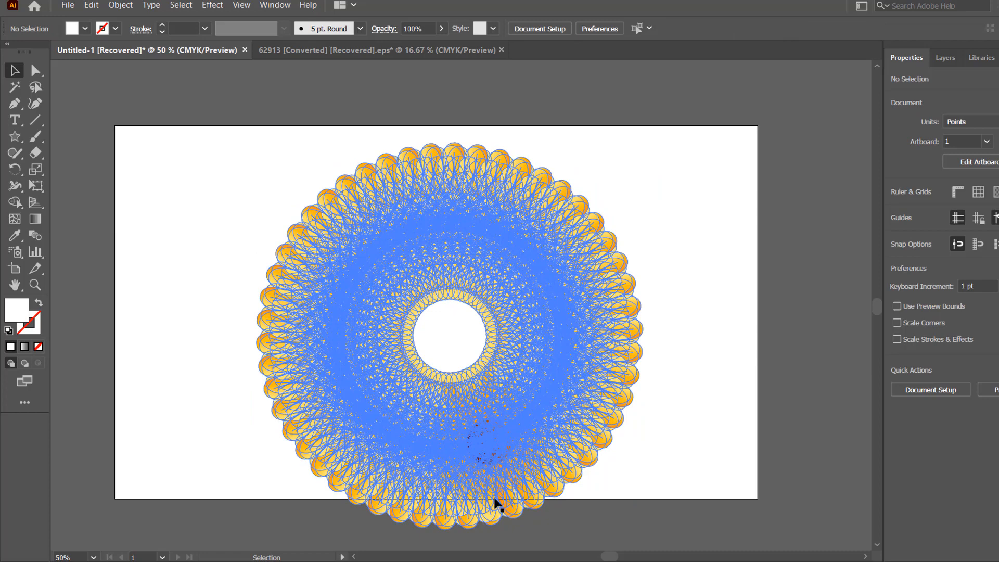
# - Move the daisy ring up to about Y 363.8 pt and trim its visible arc to 30 daisies
pyautogui.moveTo(453, 463); pyautogui.dragTo(491, 421)
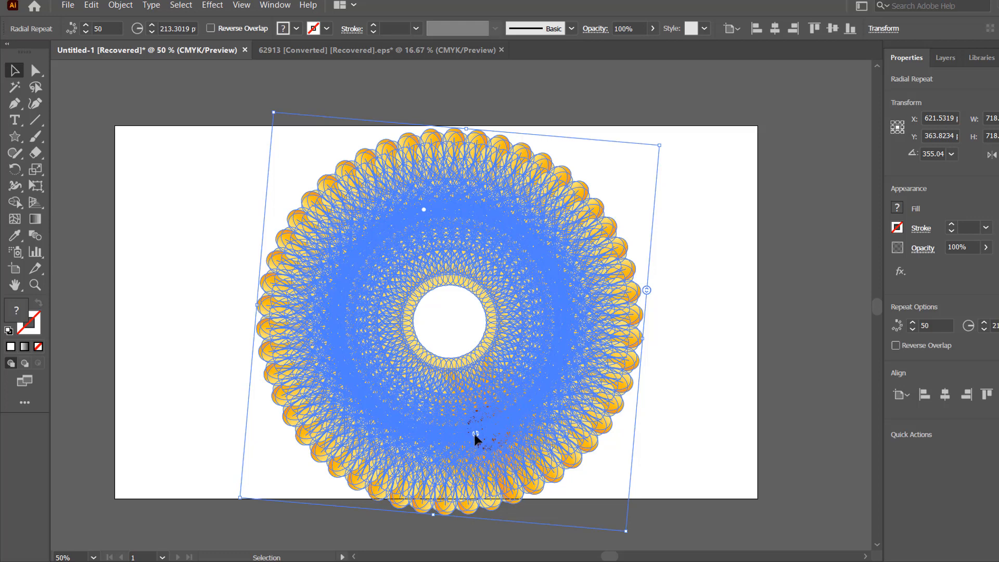
pyautogui.moveTo(474, 434); pyautogui.dragTo(347, 229)
pyautogui.click(156, 219)
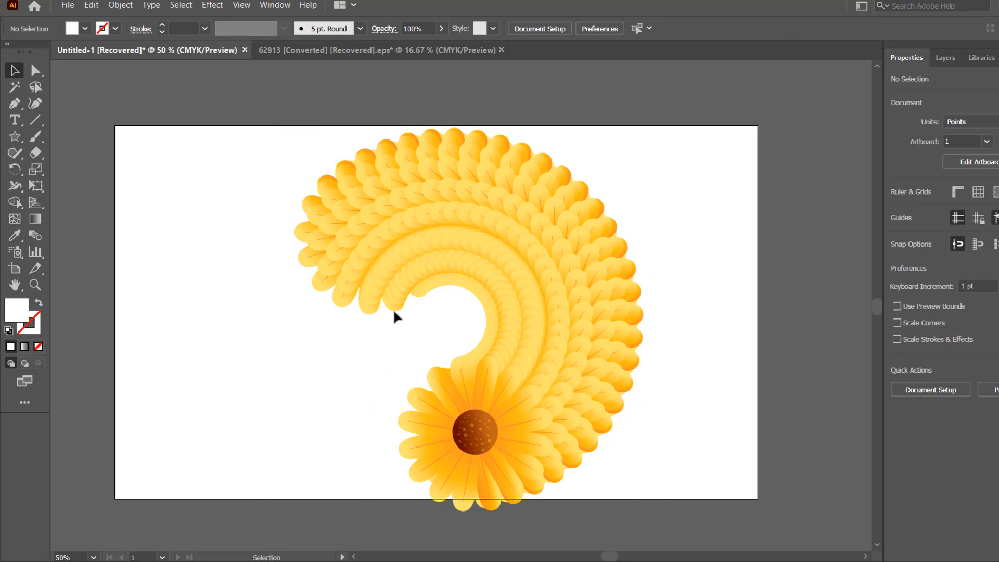
pyautogui.click(383, 282)
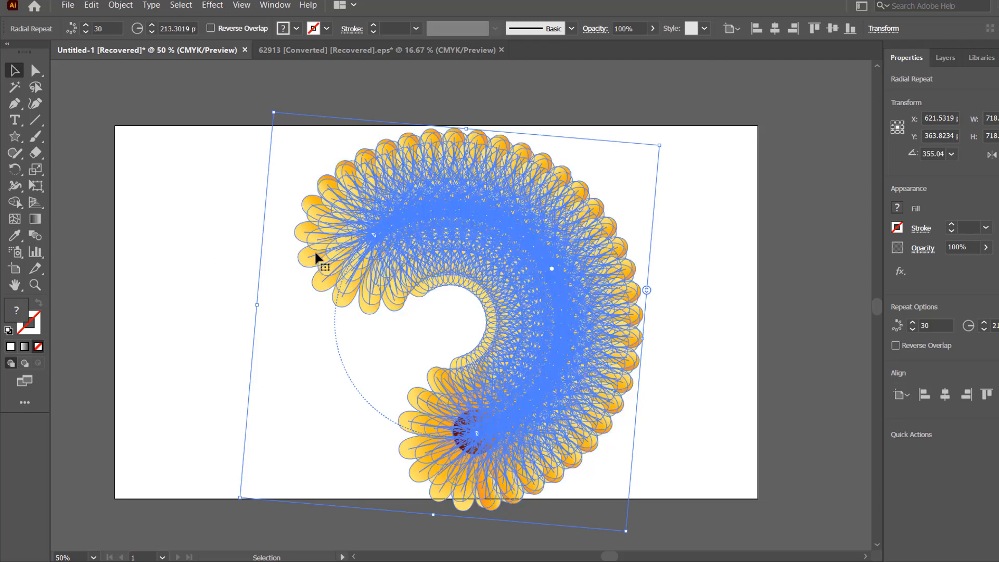
# - Shorten the ring's arc further so the daisies cover only the right side of the circle
pyautogui.click(248, 245)
pyautogui.click(376, 240)
pyautogui.moveTo(372, 233); pyautogui.dragTo(541, 261)
pyautogui.click(196, 207)
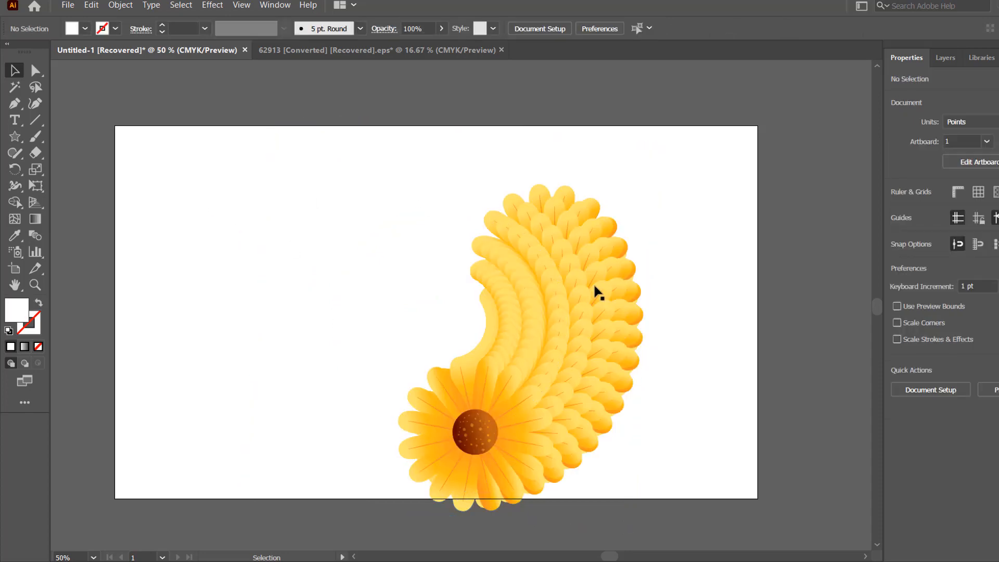
# - Extend the ring's visible arc to 39 daisies, leaving a gap at the lower left of the circle
pyautogui.click(554, 274)
pyautogui.moveTo(331, 265); pyautogui.dragTo(306, 374)
pyautogui.click(666, 329)
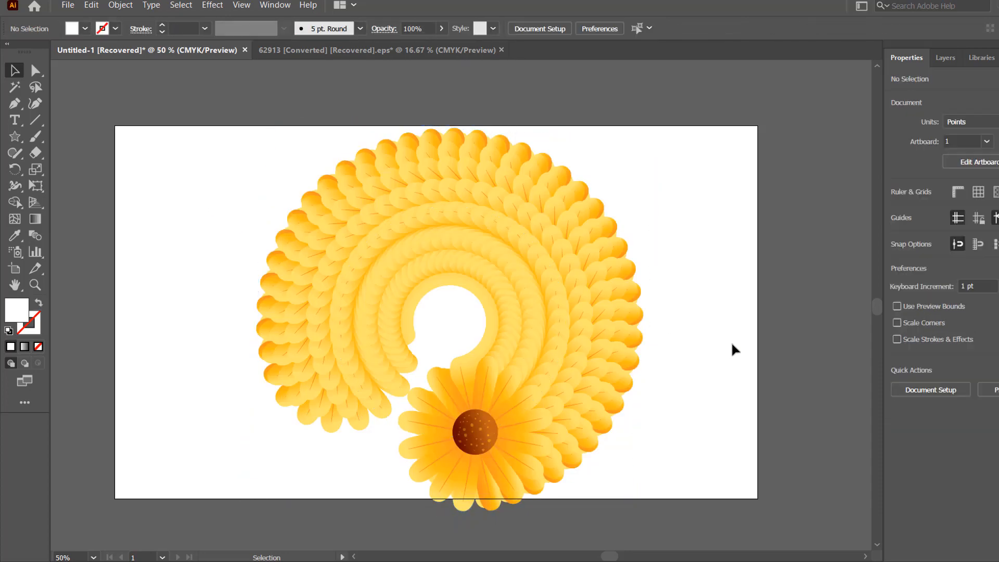
# - Rotate the radial repeat to about 334.5° and move it to about X 612.8 pt, Y 346.4 pt
pyautogui.click(591, 422)
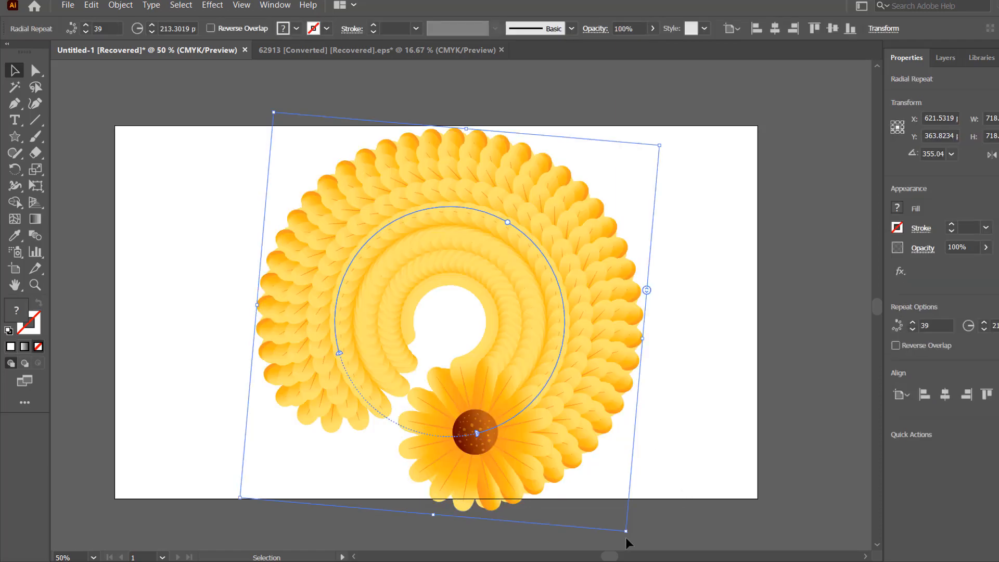
pyautogui.moveTo(625, 535); pyautogui.dragTo(494, 386)
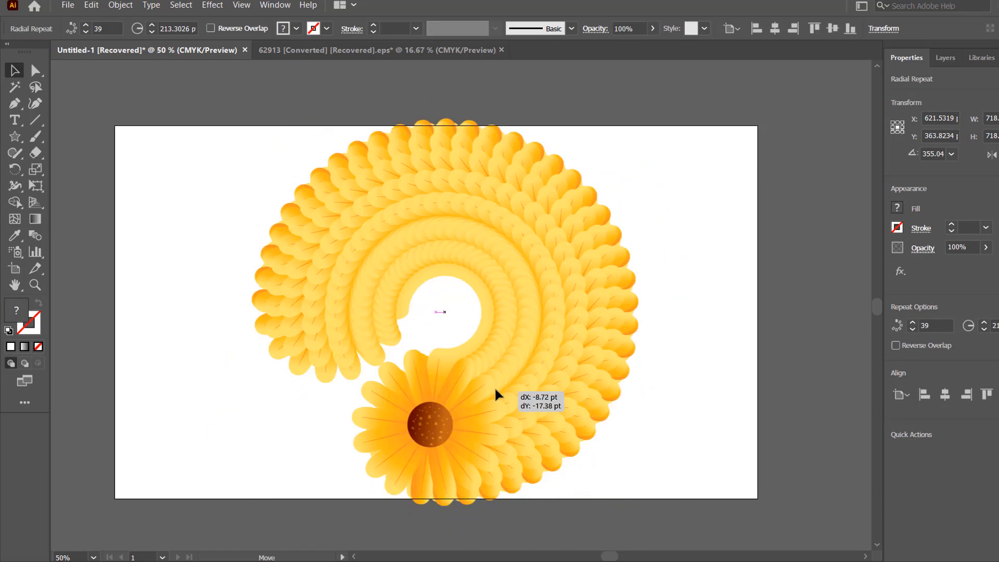
pyautogui.click(687, 390)
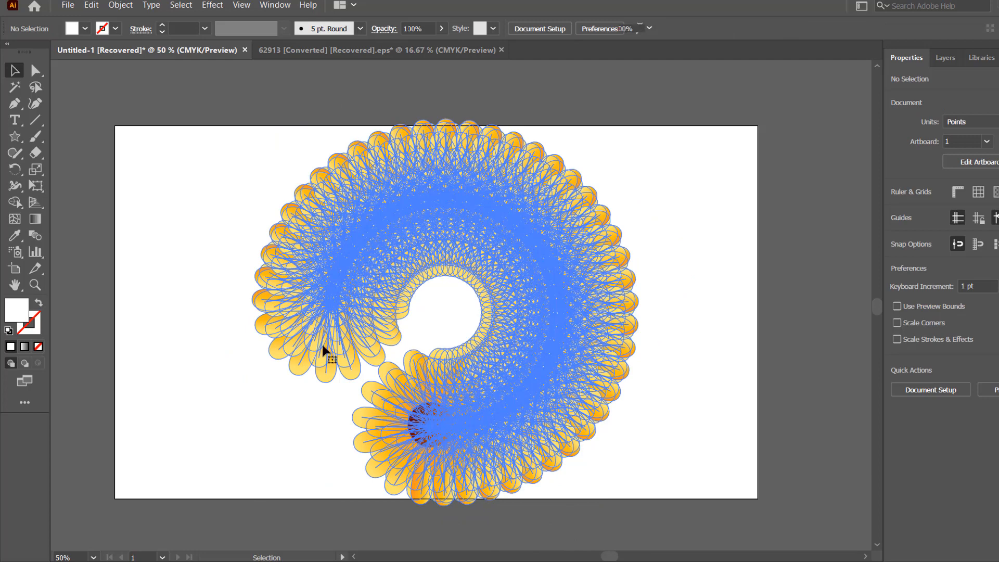
# - Extend the arc back to a full circle of 50 daisies and shift the ring to about X 629.4 pt
pyautogui.click(322, 346)
pyautogui.moveTo(326, 305); pyautogui.dragTo(420, 436)
pyautogui.click(708, 391)
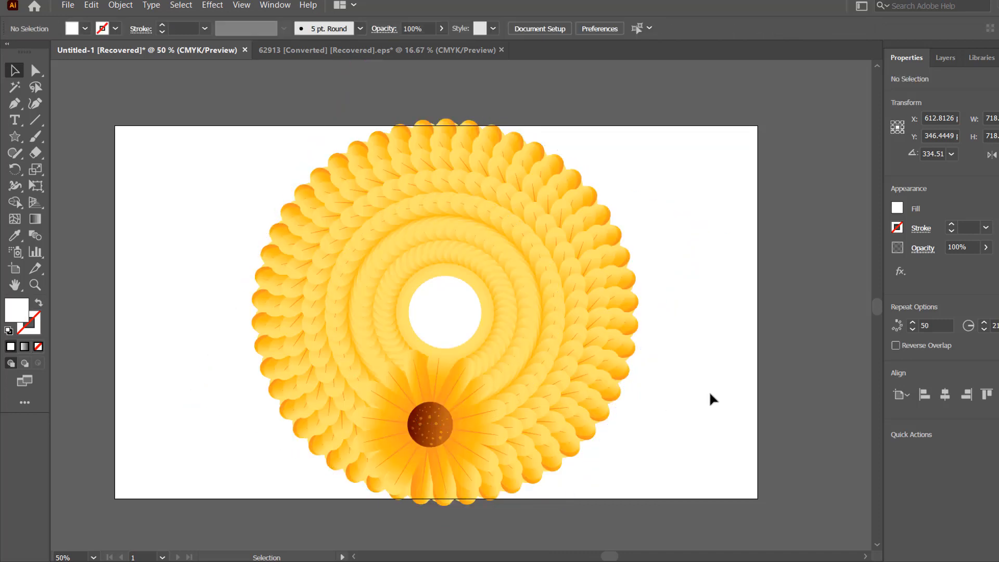
pyautogui.moveTo(441, 360); pyautogui.dragTo(451, 359)
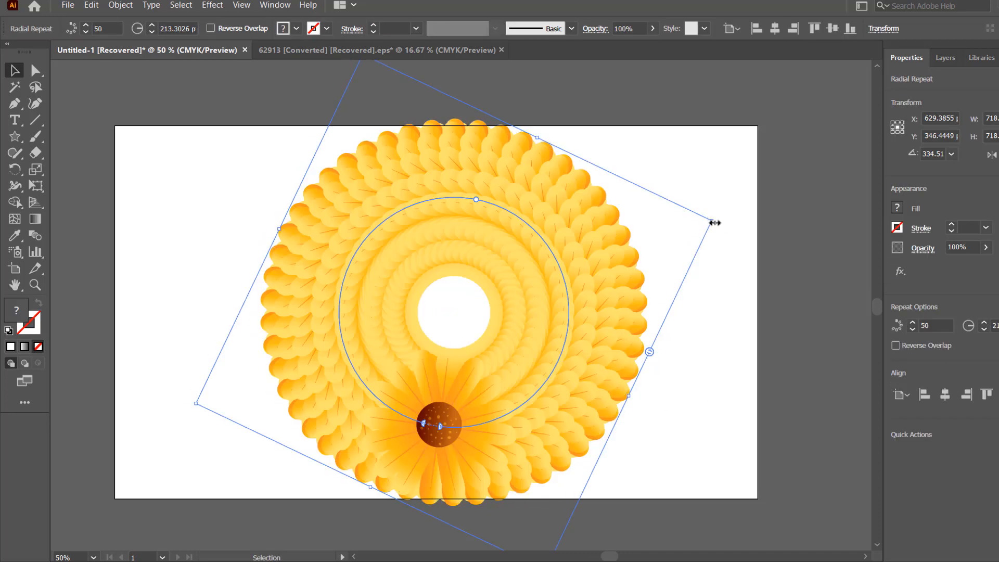
# - Scale the daisy ring down proportionally and place it in the artboard's upper-right corner
pyautogui.moveTo(714, 223); pyautogui.dragTo(569, 251)
pyautogui.moveTo(518, 330); pyautogui.dragTo(725, 227)
pyautogui.click(784, 280)
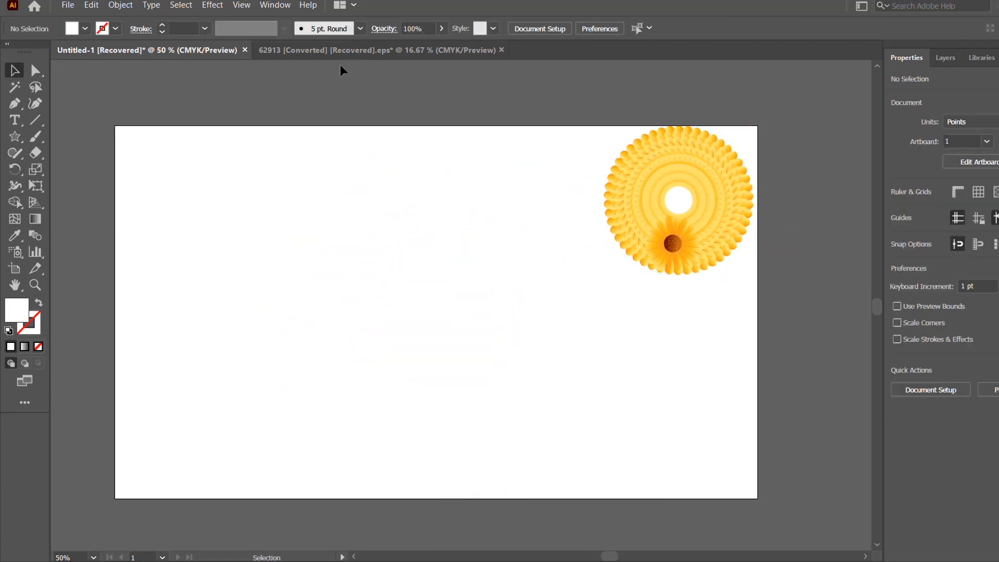
# - Bring the blue flower from the 62913 document into Untitled-1 and shrink it to about 45 pt at the artboard's upper-left corner
pyautogui.click(322, 49)
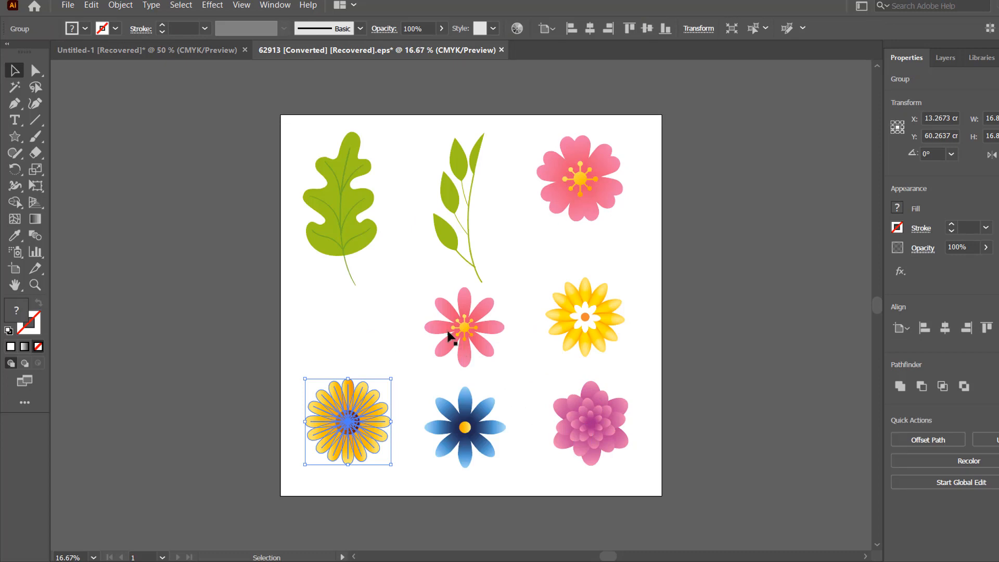
pyautogui.moveTo(464, 414); pyautogui.dragTo(269, 259)
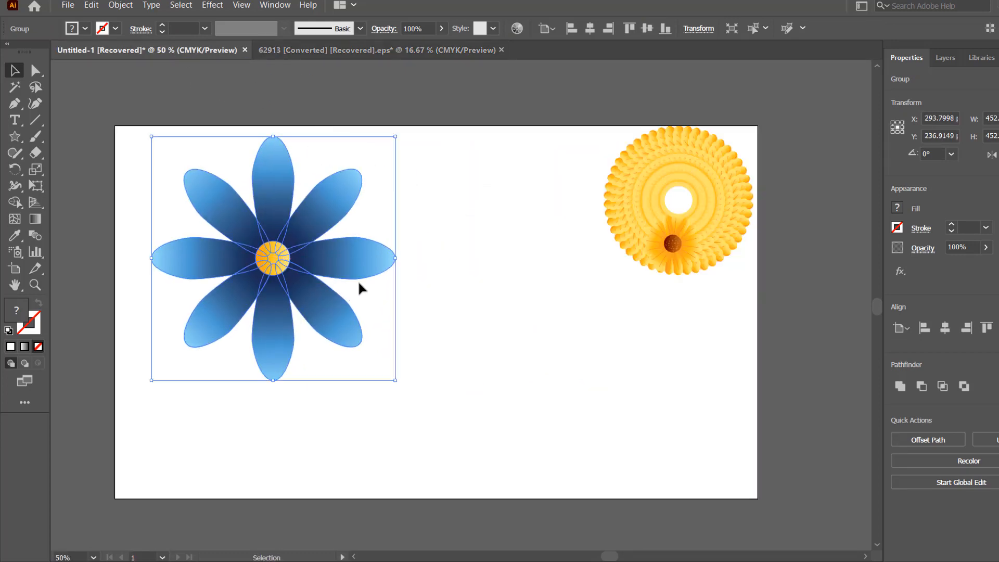
pyautogui.moveTo(397, 259); pyautogui.dragTo(285, 259)
pyautogui.moveTo(268, 258); pyautogui.dragTo(134, 152)
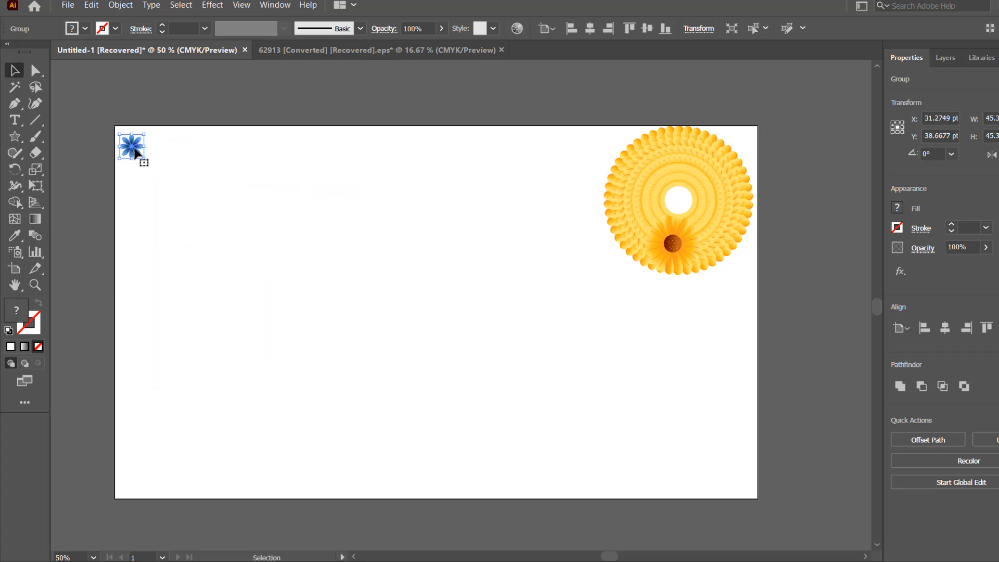
# - Turn the small blue flower into a grid repeat
pyautogui.click(199, 172)
pyautogui.click(132, 149)
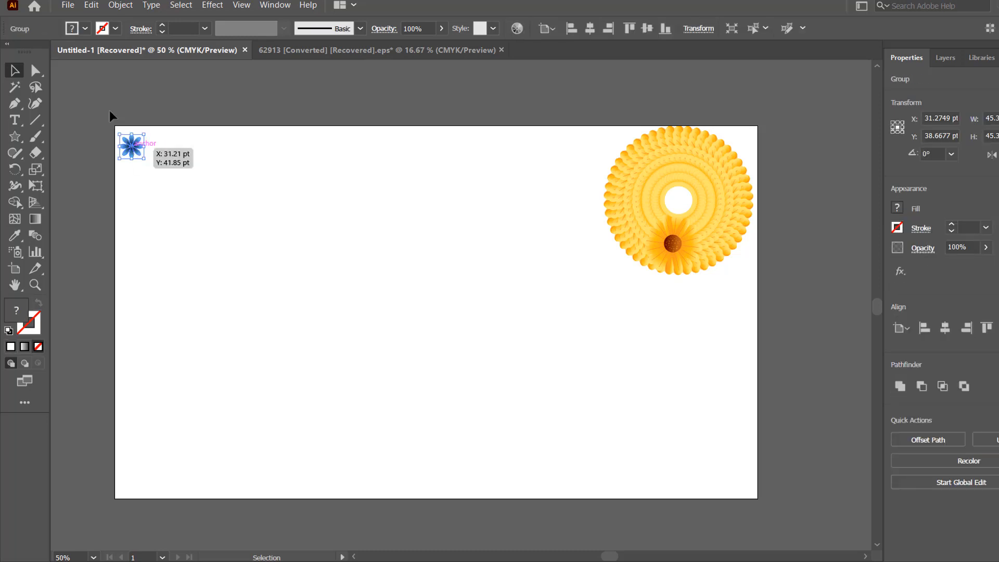
pyautogui.click(100, 94)
pyautogui.moveTo(99, 95); pyautogui.dragTo(151, 172)
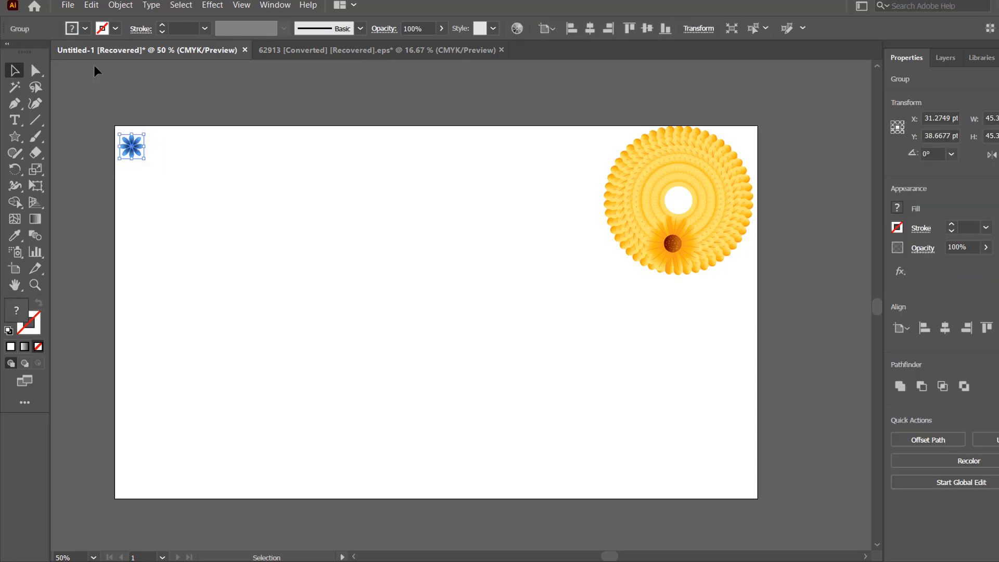
pyautogui.click(125, 6)
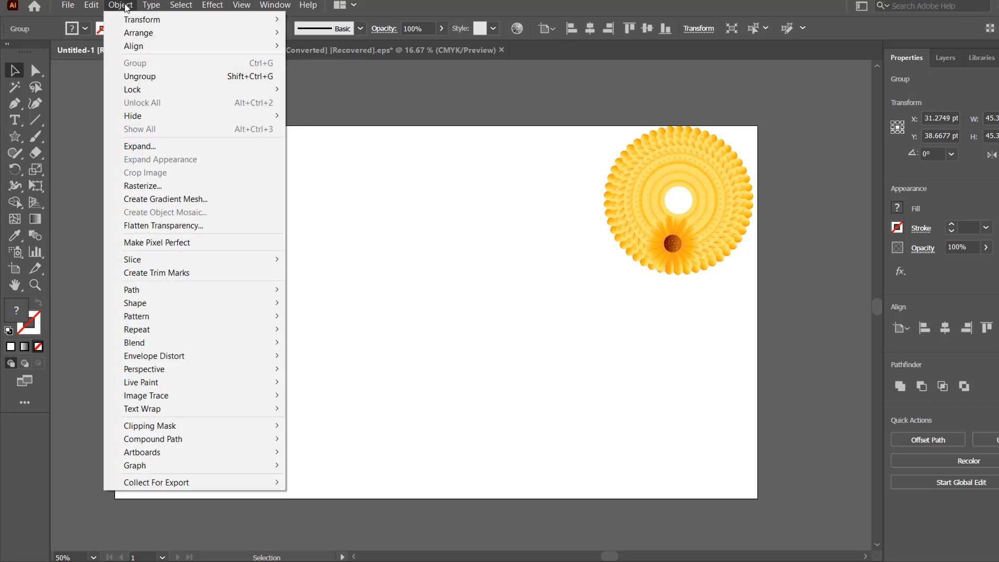
pyautogui.moveTo(132, 329)
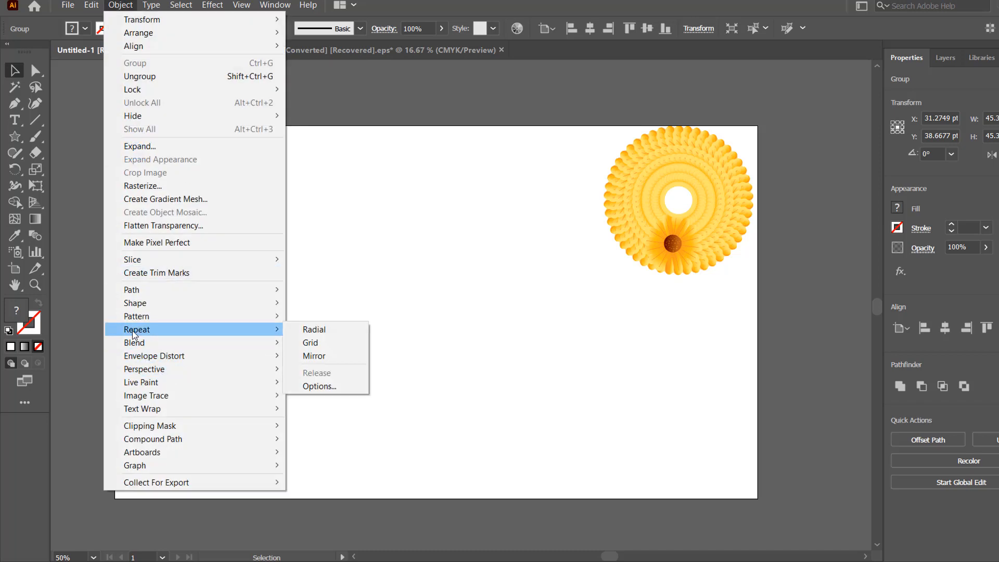
pyautogui.click(327, 346)
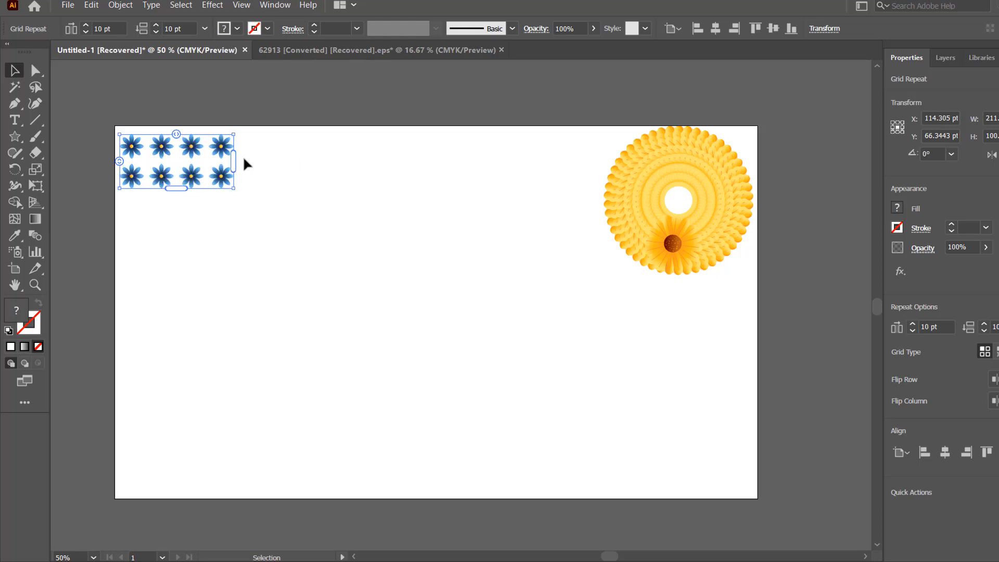
# - Extend the flower grid to about 803 pt wide and 676 pt high, and move it up to about Y 346.4 pt
pyautogui.moveTo(235, 162); pyautogui.dragTo(553, 214)
pyautogui.click(521, 231)
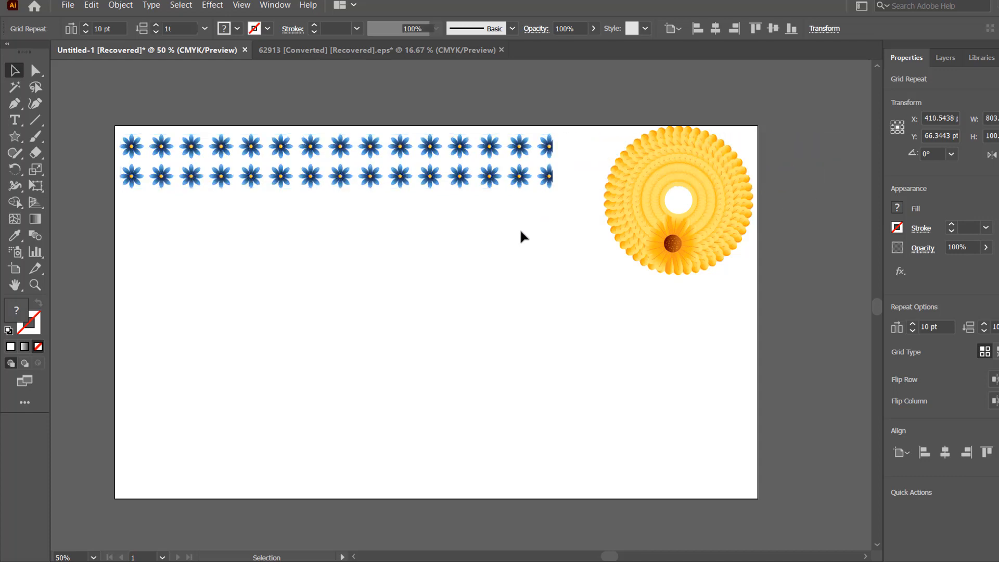
pyautogui.click(334, 173)
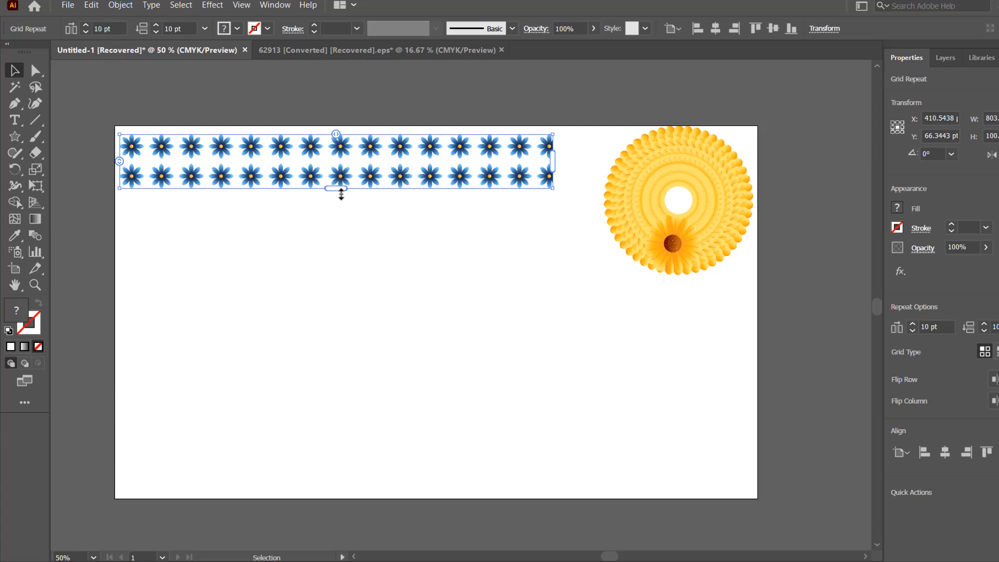
pyautogui.moveTo(341, 194); pyautogui.dragTo(373, 500)
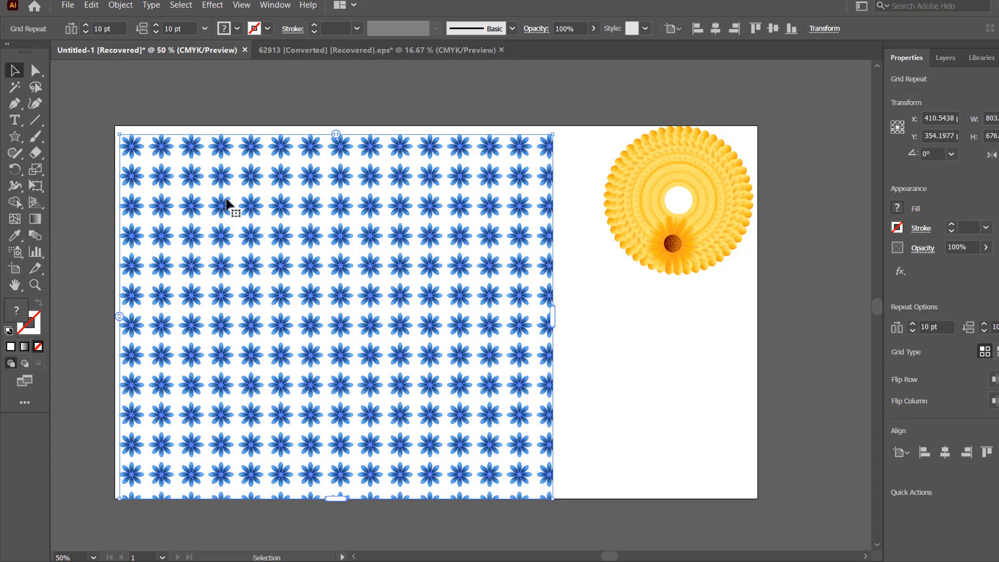
pyautogui.moveTo(223, 200); pyautogui.dragTo(225, 199)
pyautogui.hotkey('ctrl', 'shift', 'a')
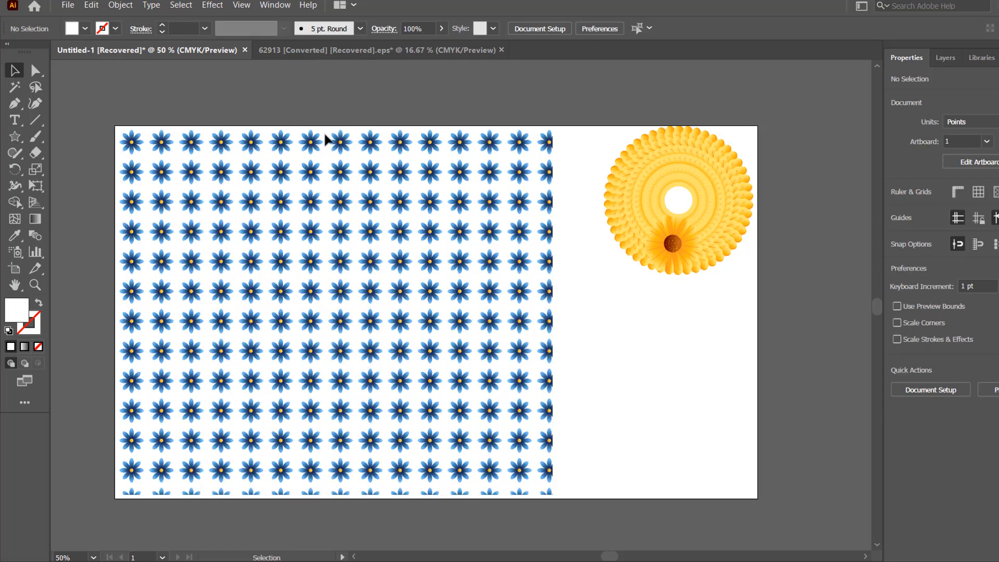
# - Try a column spacing of about 27.9 pt on the flower grid, and tighten it to about -13.3 pt so the flowers overlap
pyautogui.click(156, 330)
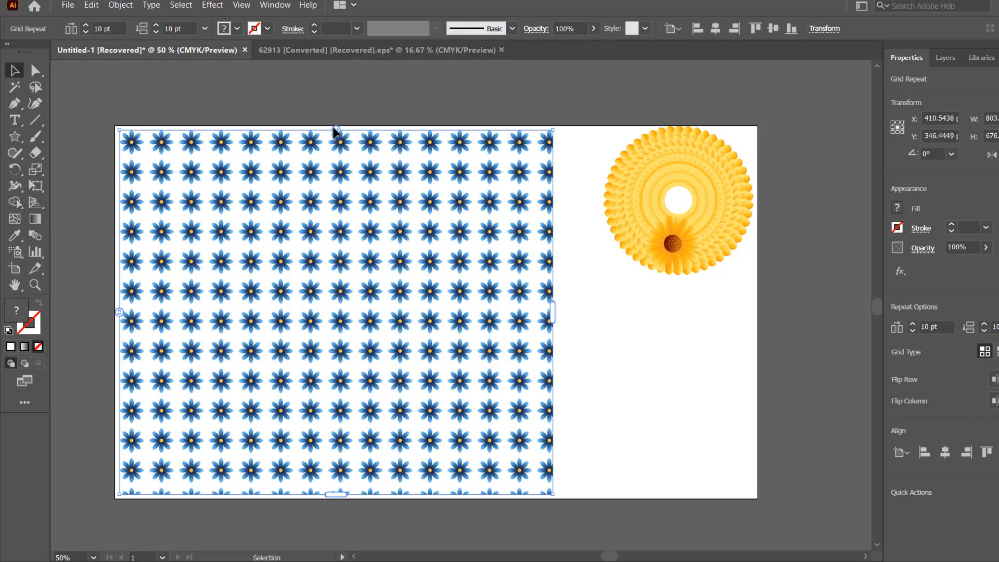
pyautogui.moveTo(335, 129); pyautogui.dragTo(346, 127)
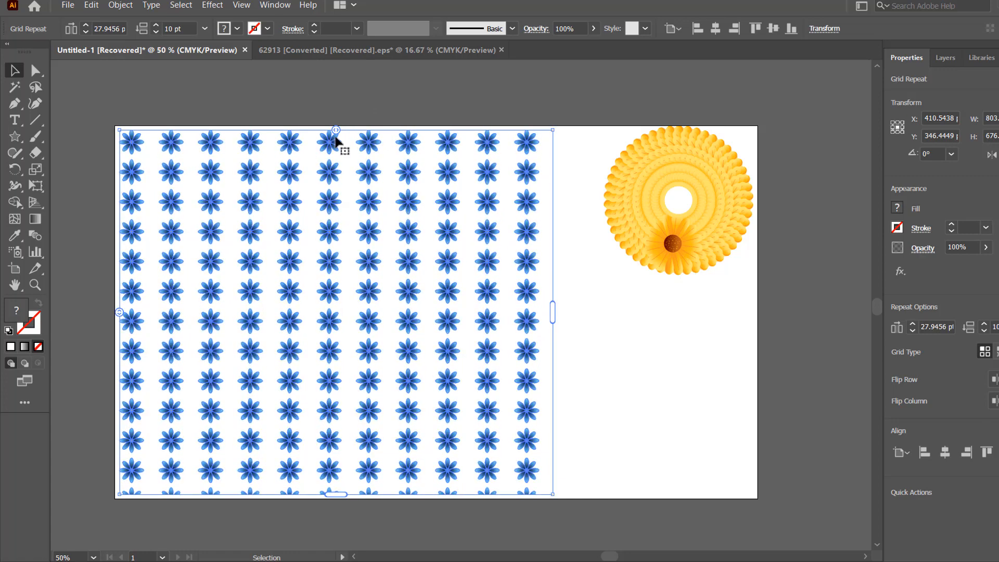
pyautogui.moveTo(336, 130); pyautogui.dragTo(315, 131)
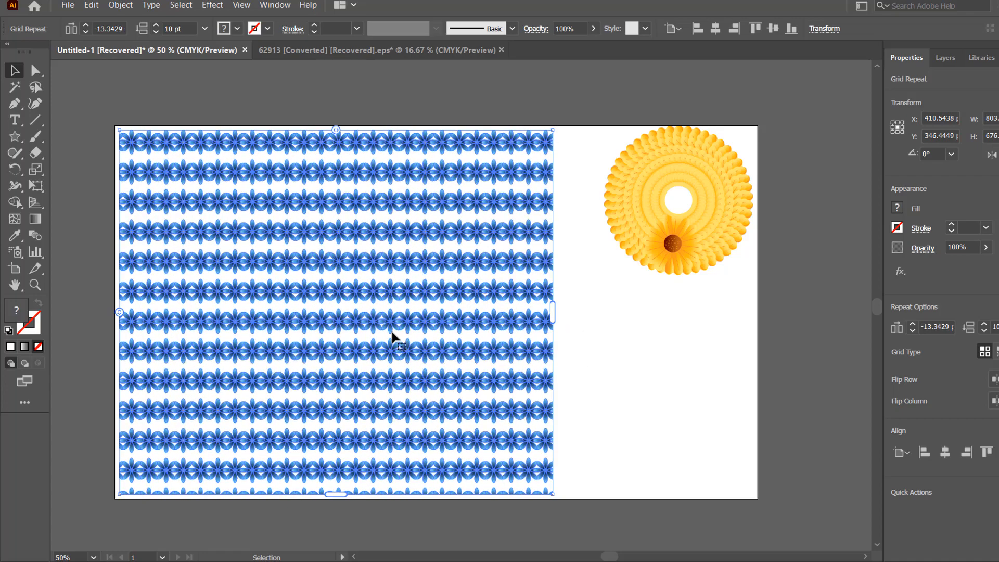
pyautogui.click(611, 367)
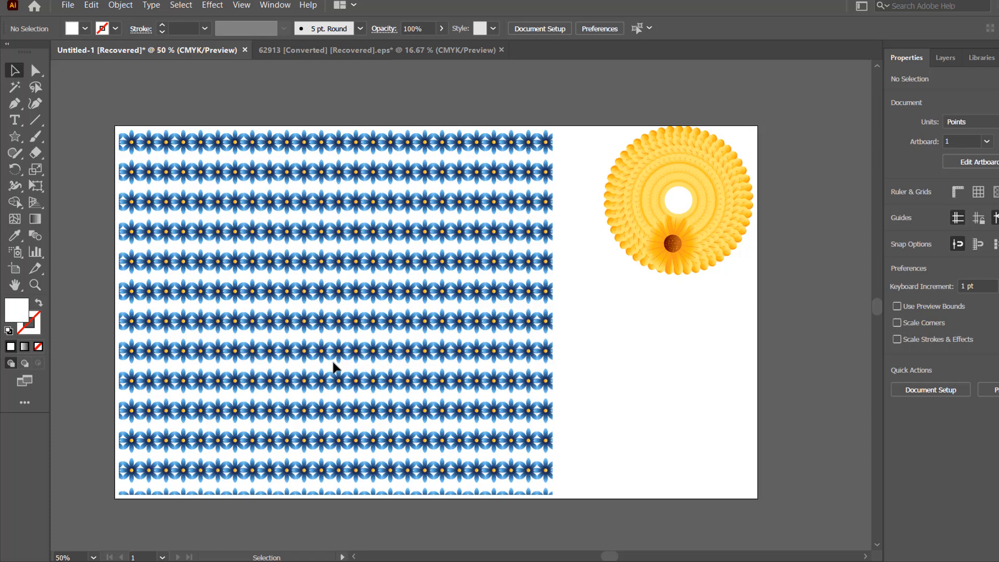
# - Reduce the flower grid's row spacing to about -13.7 pt so the rows overlap
pyautogui.click(262, 380)
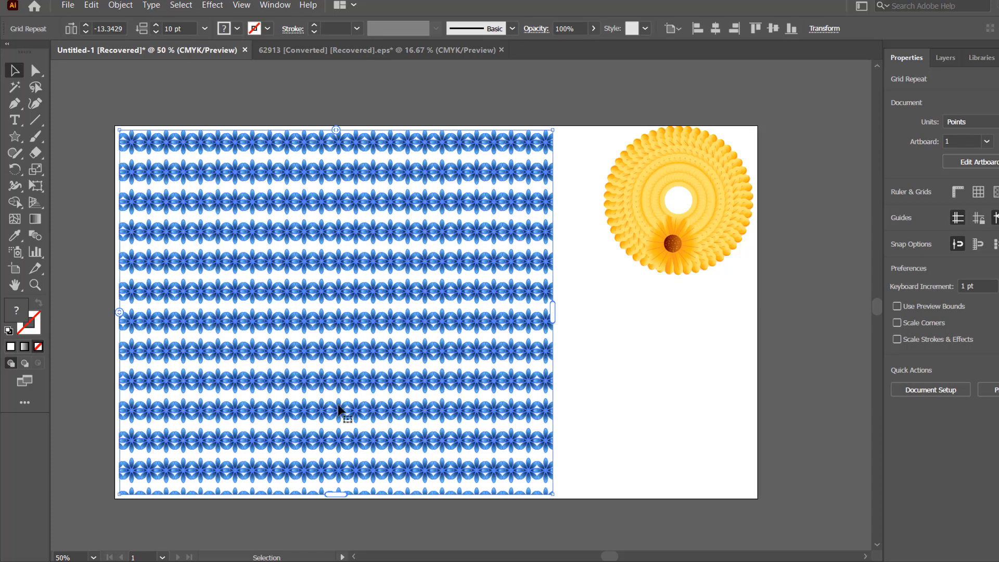
pyautogui.click(590, 406)
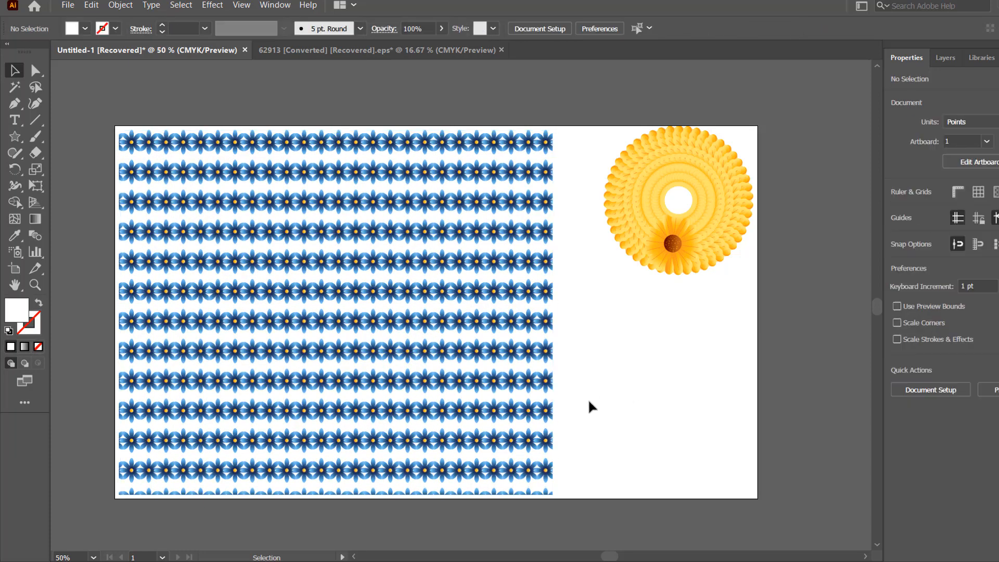
pyautogui.click(483, 382)
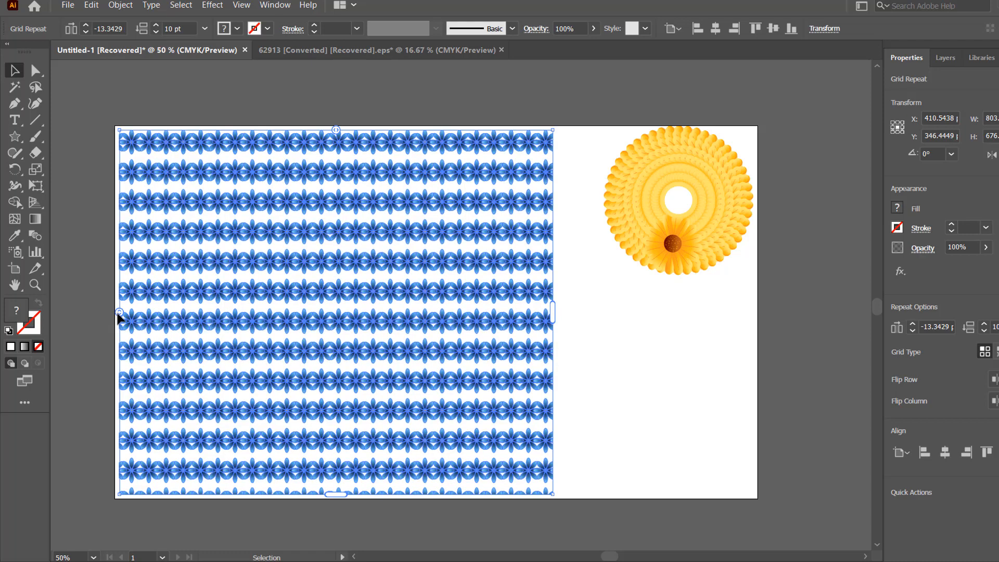
pyautogui.moveTo(118, 314)
pyautogui.mouseDown()
pyautogui.moveTo(120, 328)
pyautogui.moveTo(117, 284)
pyautogui.moveTo(120, 301)
pyautogui.mouseUp()
pyautogui.click(598, 376)
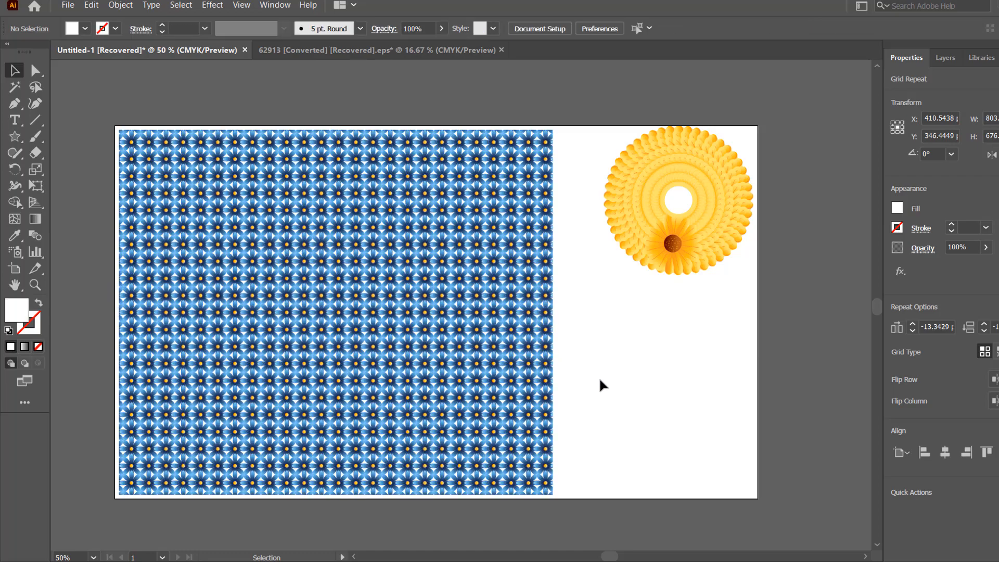
# - Align the flower grid with the artboard's upper-left corner at about X 401.3 pt and extend its height to about 696 pt
pyautogui.moveTo(442, 367); pyautogui.dragTo(442, 364)
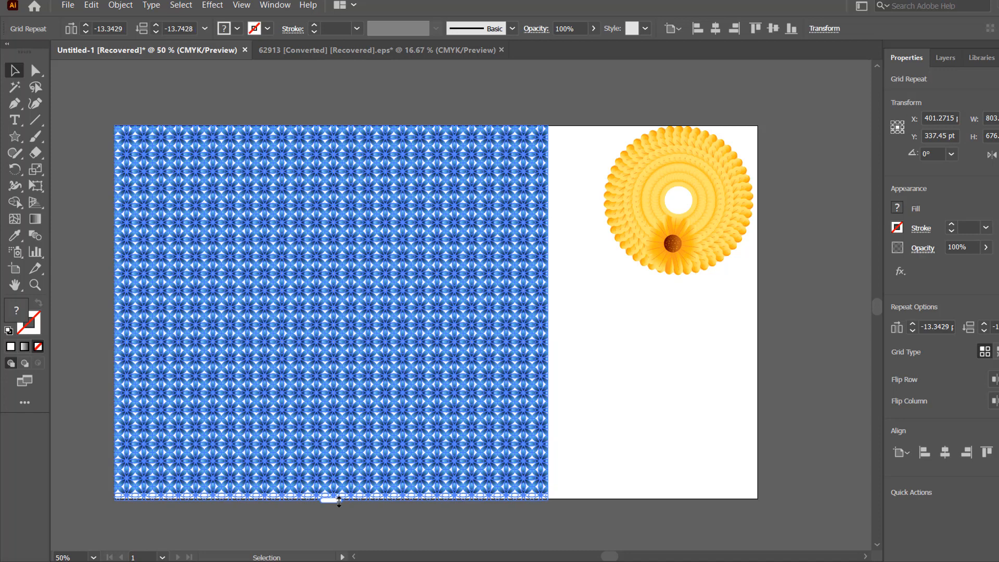
pyautogui.moveTo(338, 501); pyautogui.dragTo(339, 503)
pyautogui.click(596, 447)
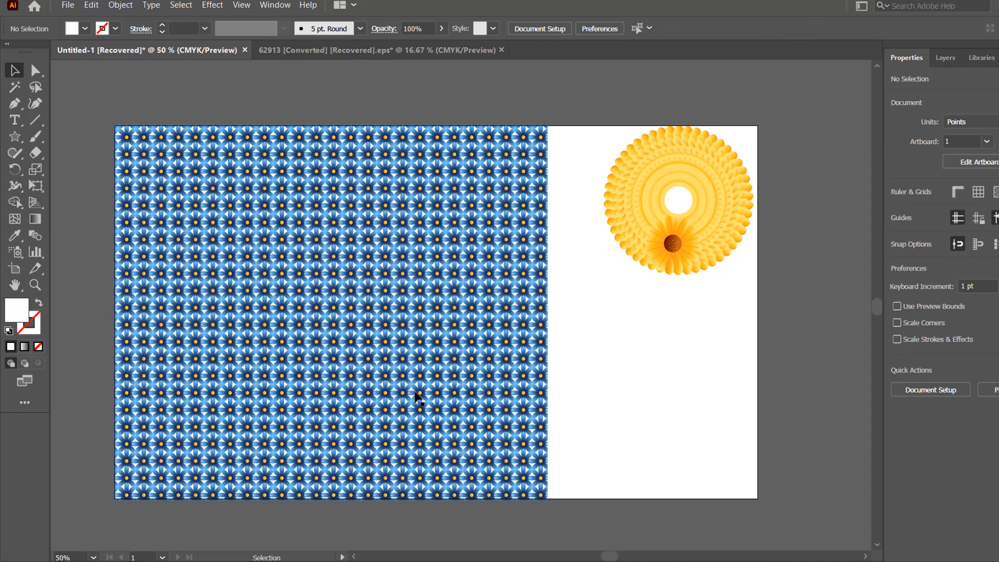
# - Narrow the flower grid repeat from its right edge, bringing its centre to about X 315 pt
pyautogui.hotkey('ctrl', 'z')
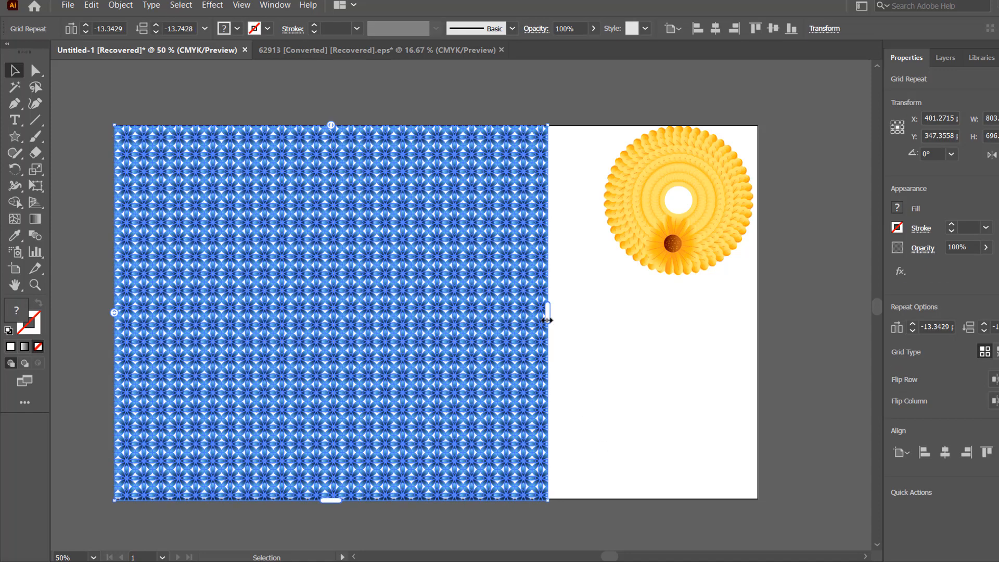
pyautogui.moveTo(523, 316); pyautogui.dragTo(455, 313)
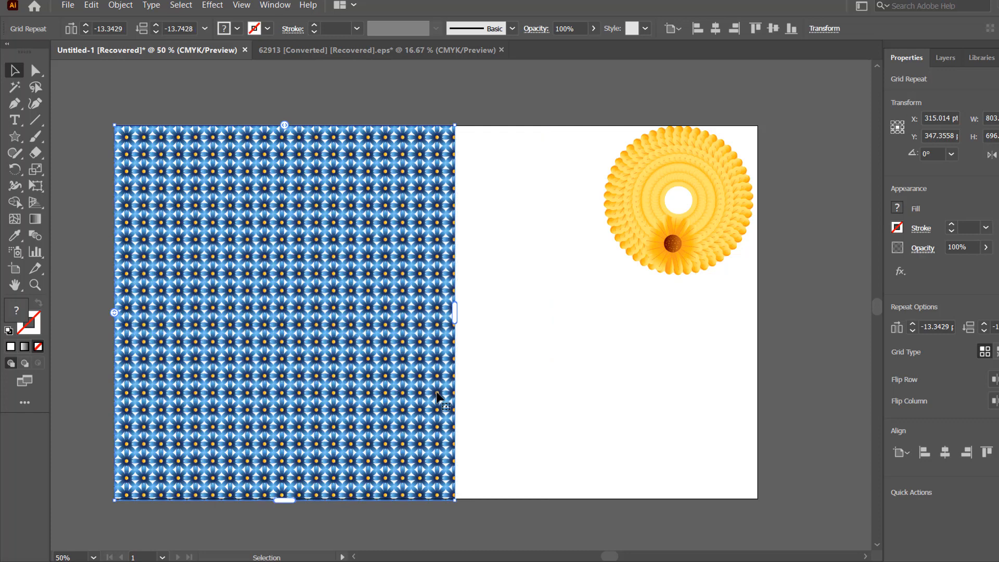
# - Shorten the blue flower grid repeat to about 352 pt high and move it to the artboard's lower-right corner
pyautogui.moveTo(286, 500); pyautogui.dragTo(286, 313)
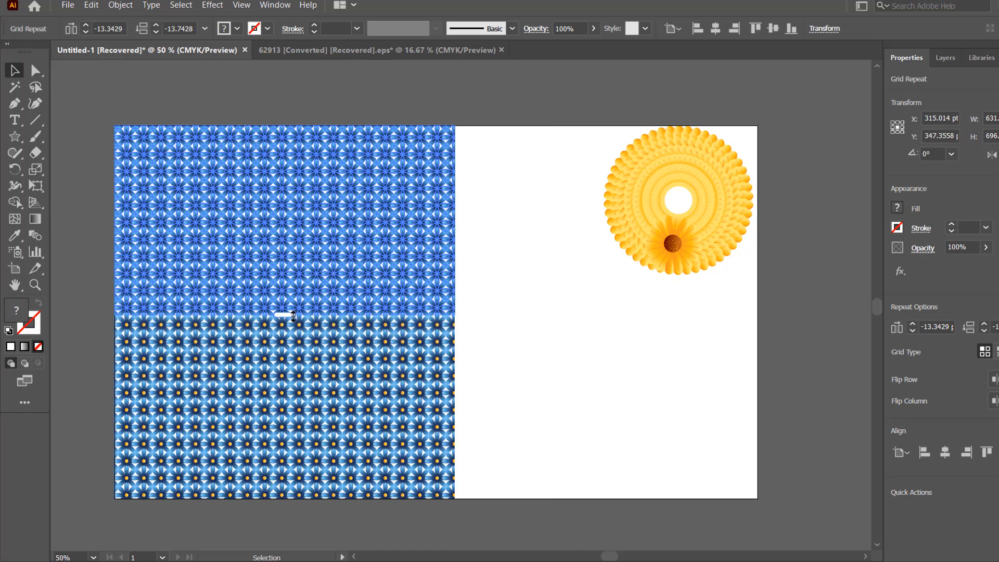
pyautogui.click(449, 364)
pyautogui.moveTo(332, 281); pyautogui.dragTo(631, 458)
# - Bring the eight-petal pink flower from the 62913 file into Untitled-1 and scale it to about 109 pt near the artboard's upper-left corner
pyautogui.click(311, 48)
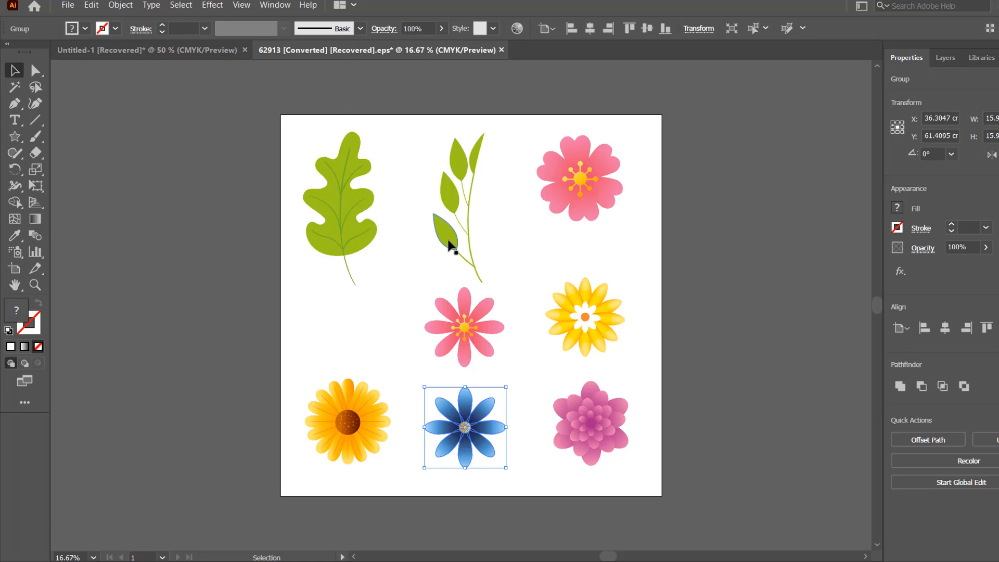
pyautogui.moveTo(456, 339); pyautogui.dragTo(203, 223)
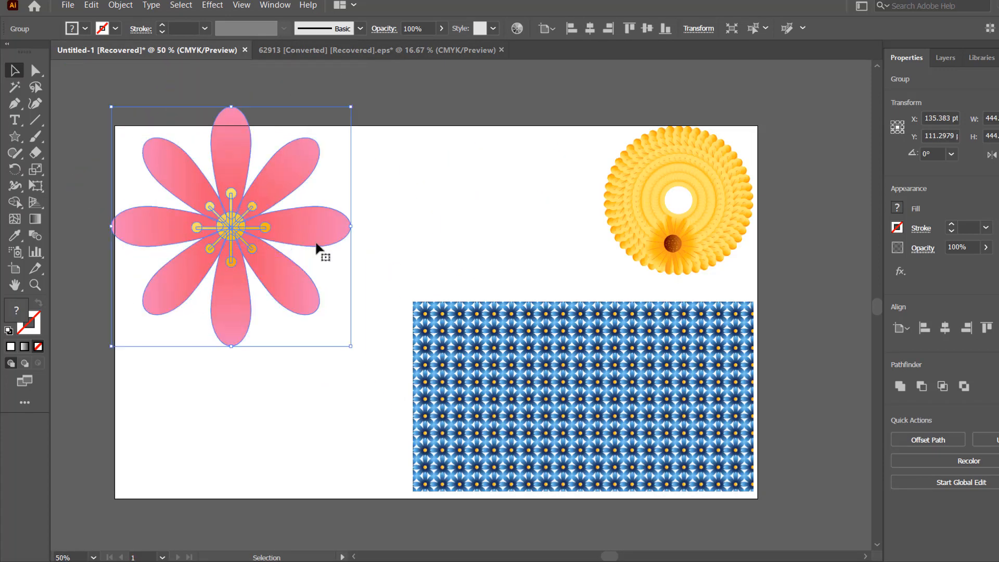
pyautogui.moveTo(350, 227); pyautogui.dragTo(181, 212)
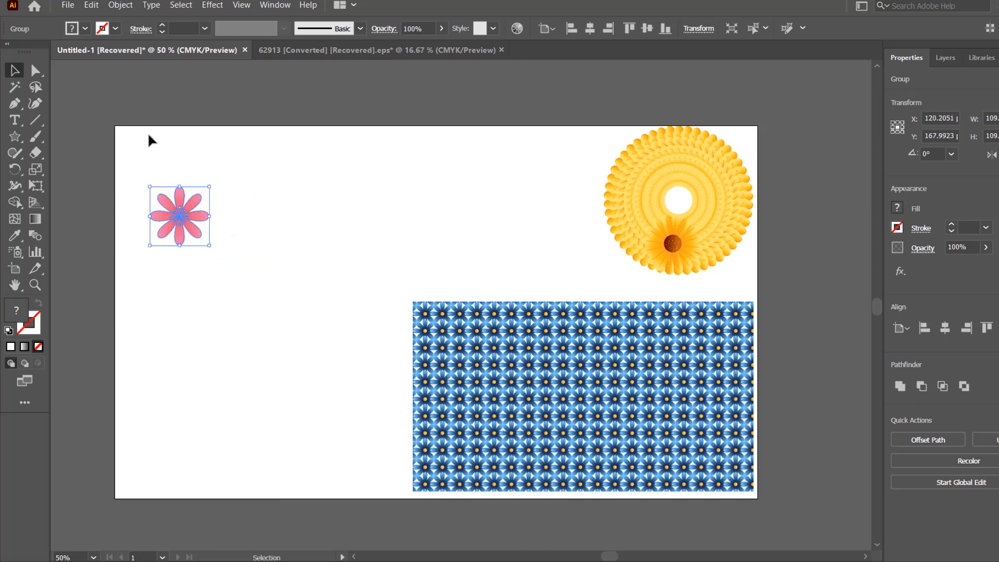
# - Apply a Mirror repeat to the pink flower
pyautogui.click(120, 5)
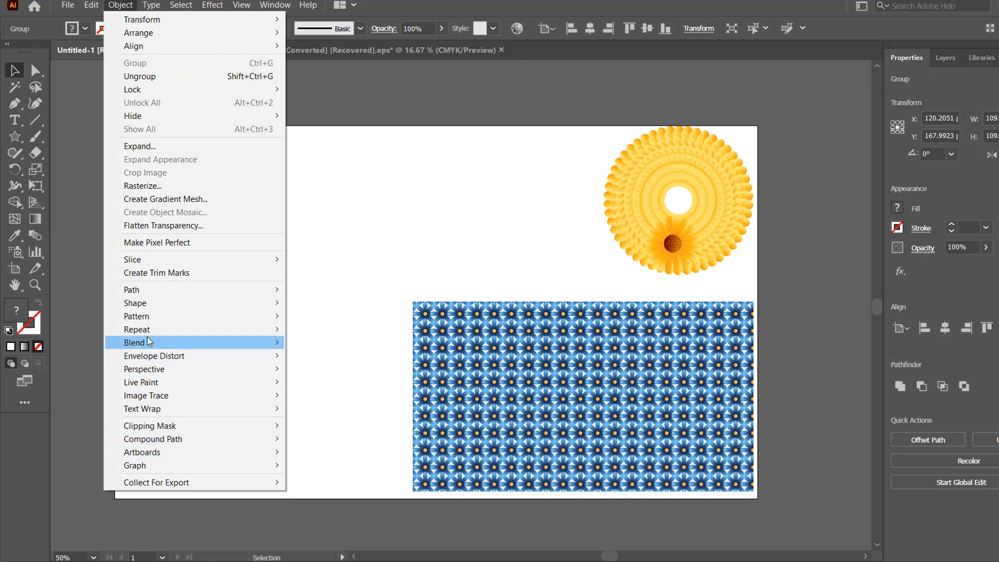
pyautogui.moveTo(144, 334)
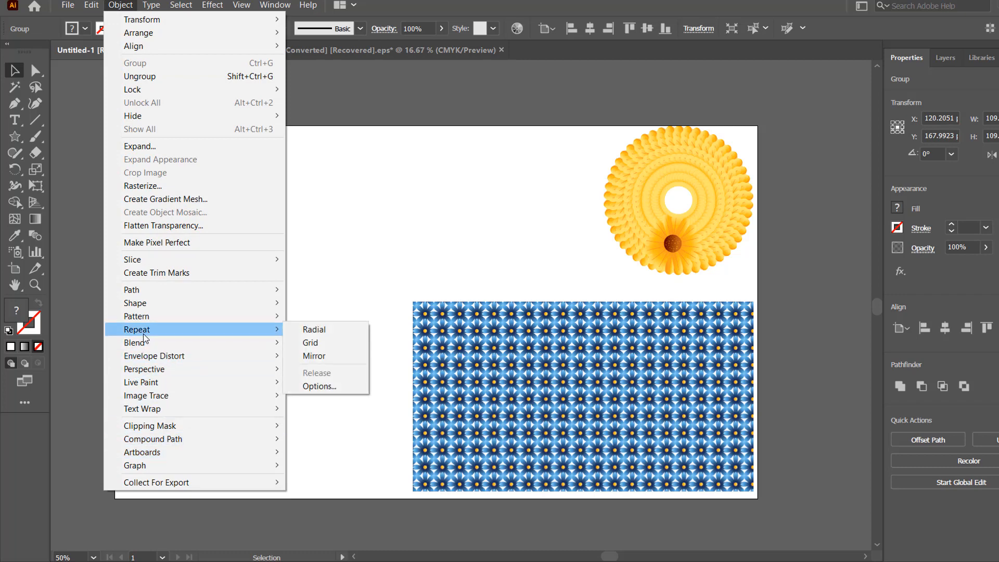
pyautogui.click(324, 358)
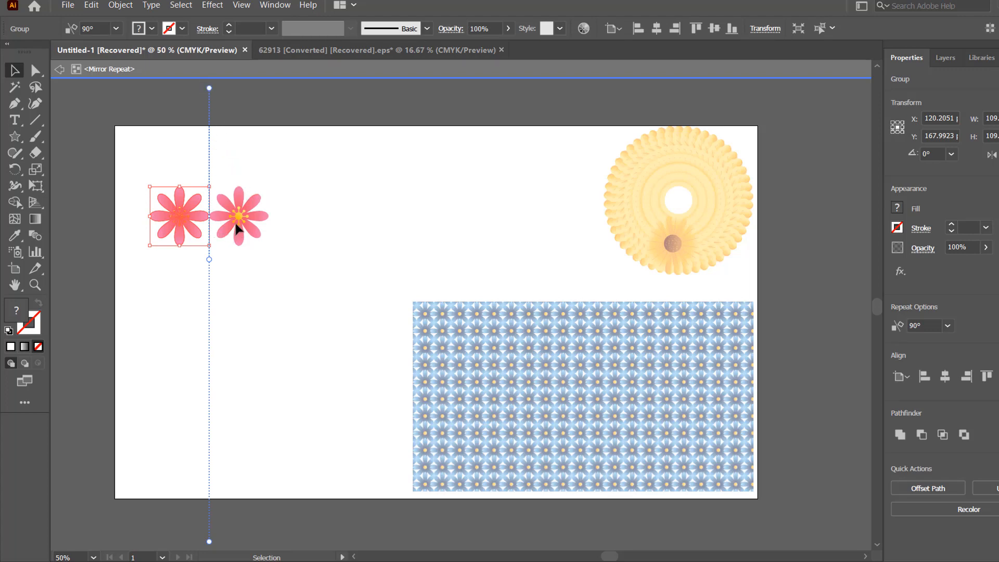
# - Rotate the pink flower's mirror axis to about 212.7° and exit isolation mode
pyautogui.click(259, 211)
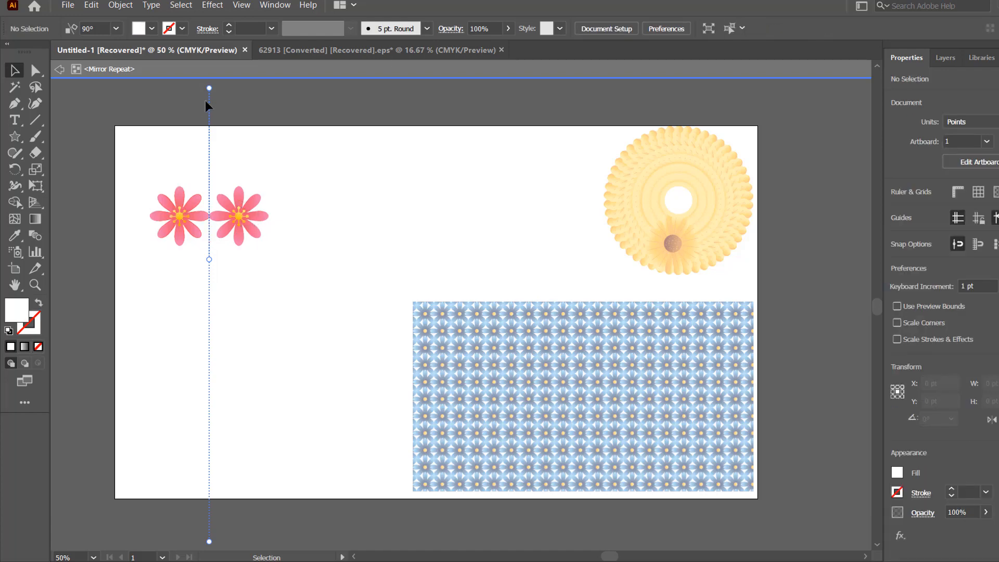
pyautogui.moveTo(209, 89); pyautogui.dragTo(246, 257)
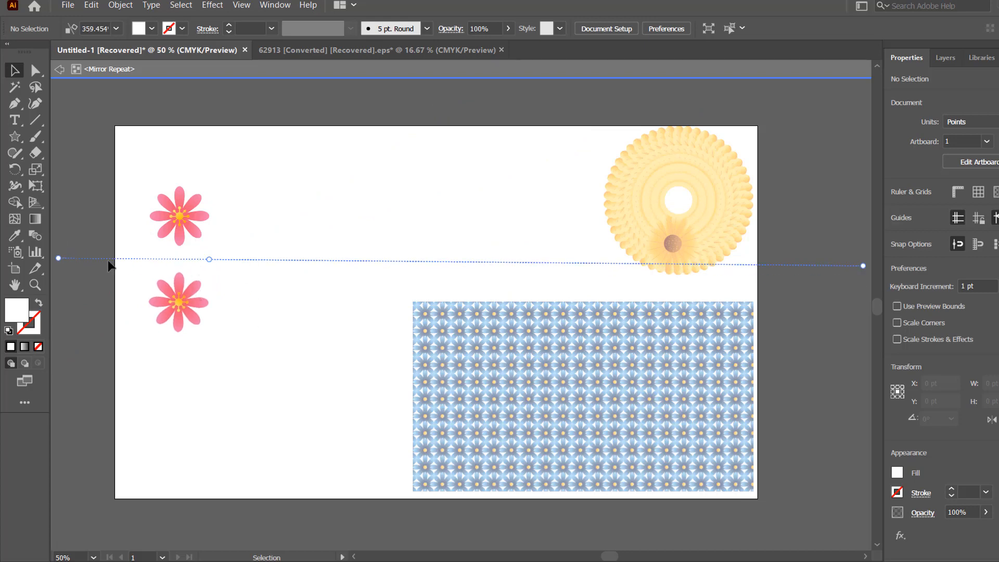
pyautogui.moveTo(98, 258); pyautogui.dragTo(231, 244)
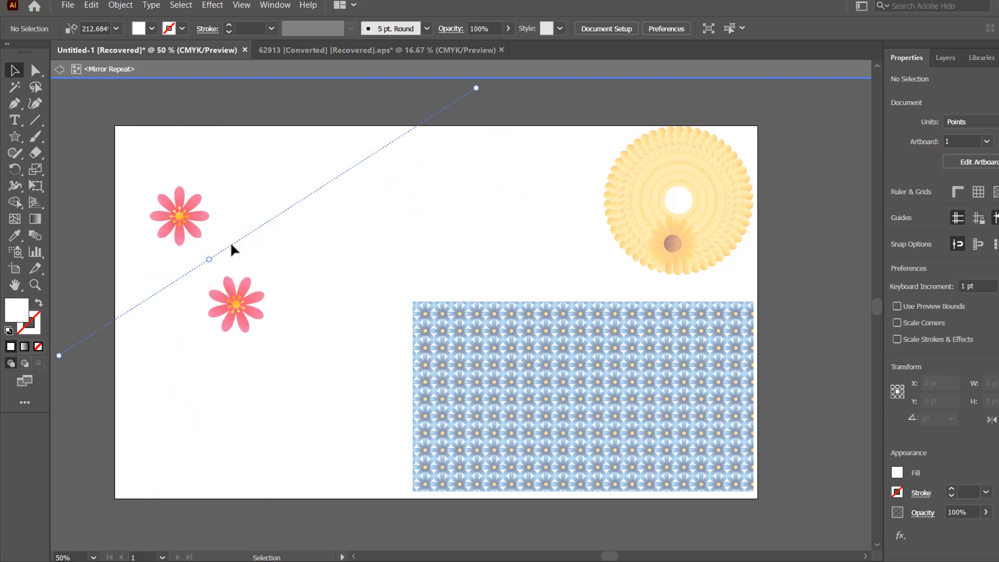
pyautogui.click(232, 74)
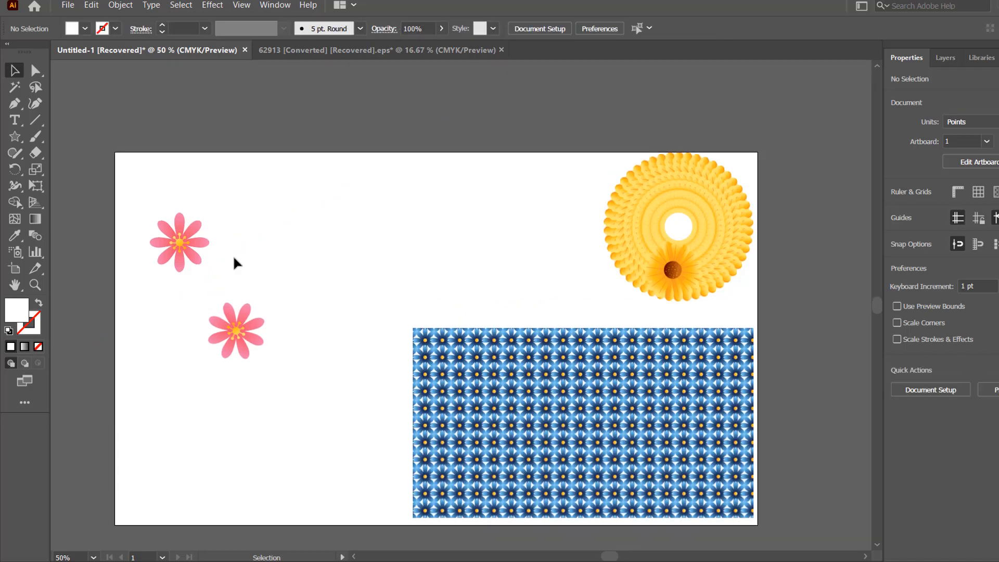
# - Rotate the mirrored pink flower pair by about 25.6°
pyautogui.click(236, 354)
pyautogui.moveTo(245, 357); pyautogui.dragTo(278, 288)
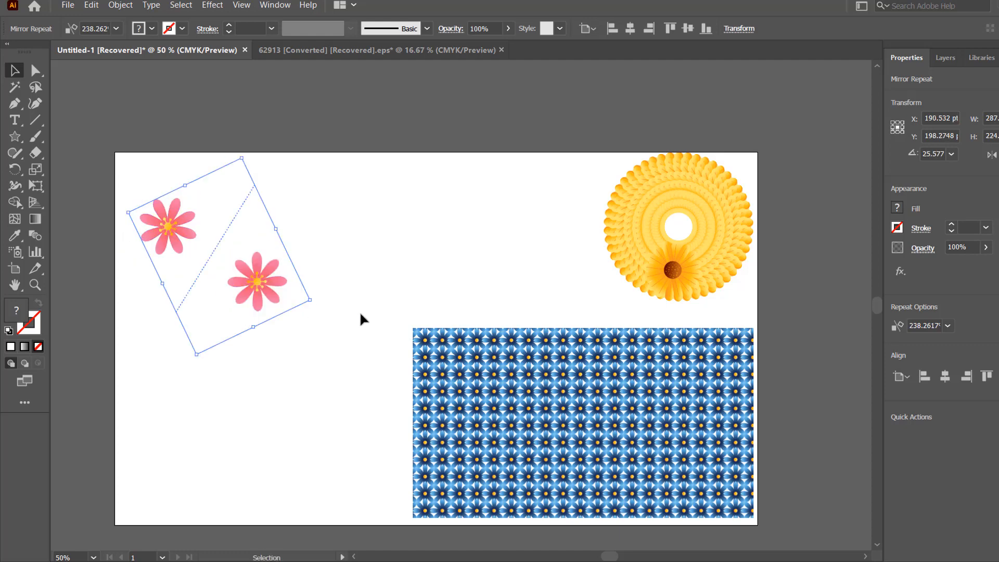
pyautogui.click(361, 314)
# - Select all the artwork and move it about 14.8 pt left and 14 pt down on the artboard
pyautogui.scroll(-1, 330, 271)
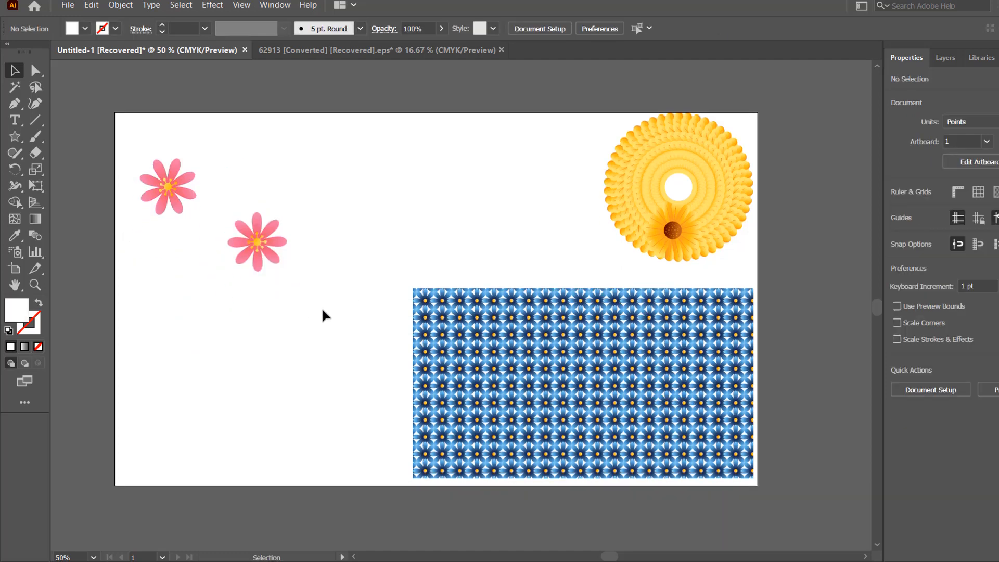
pyautogui.scroll(1, 323, 310)
pyautogui.moveTo(115, 141); pyautogui.dragTo(778, 517)
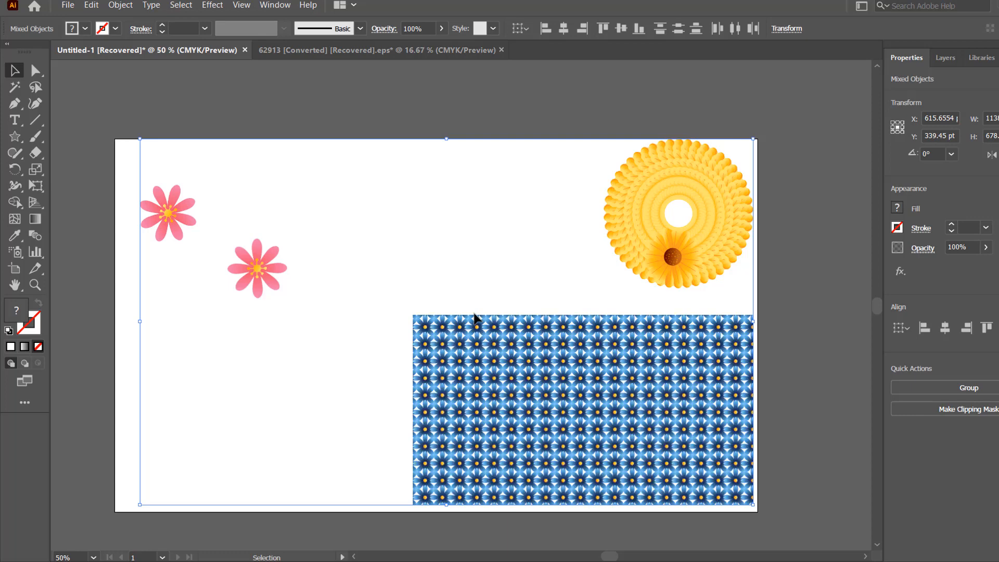
pyautogui.moveTo(475, 349); pyautogui.dragTo(468, 355)
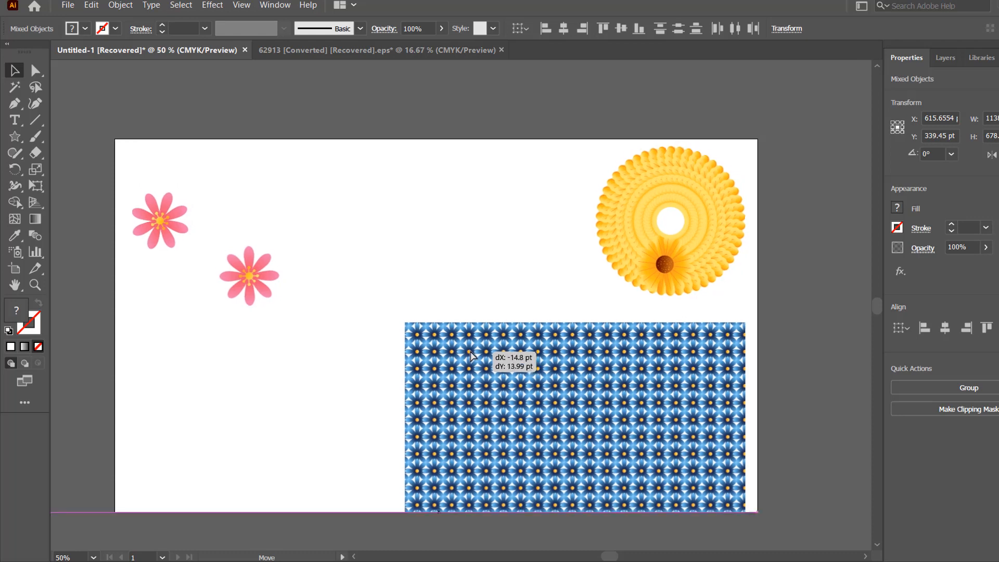
pyautogui.click(111, 104)
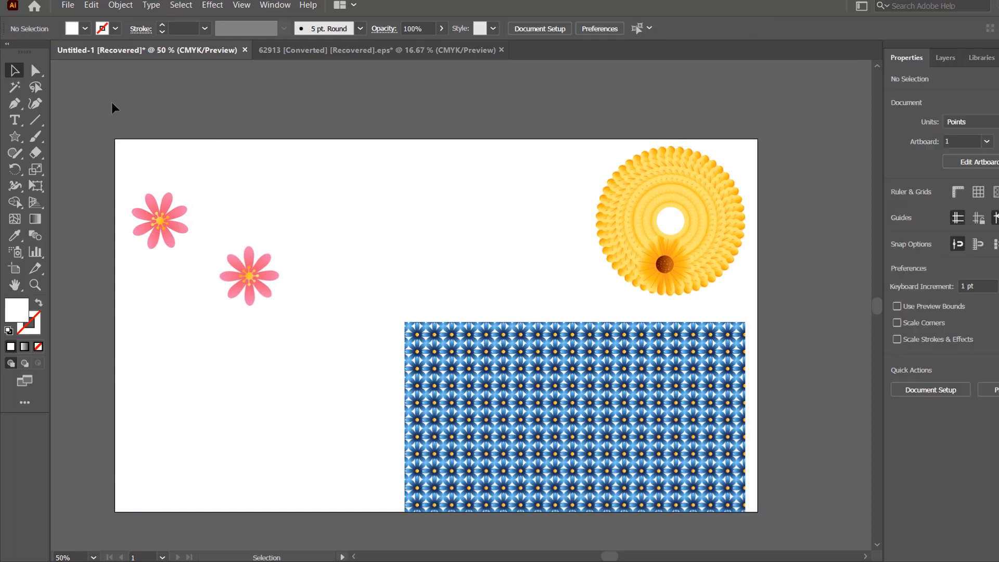
pyautogui.scroll(-1, 249, 249)
pyautogui.moveTo(143, 127); pyautogui.dragTo(774, 500)
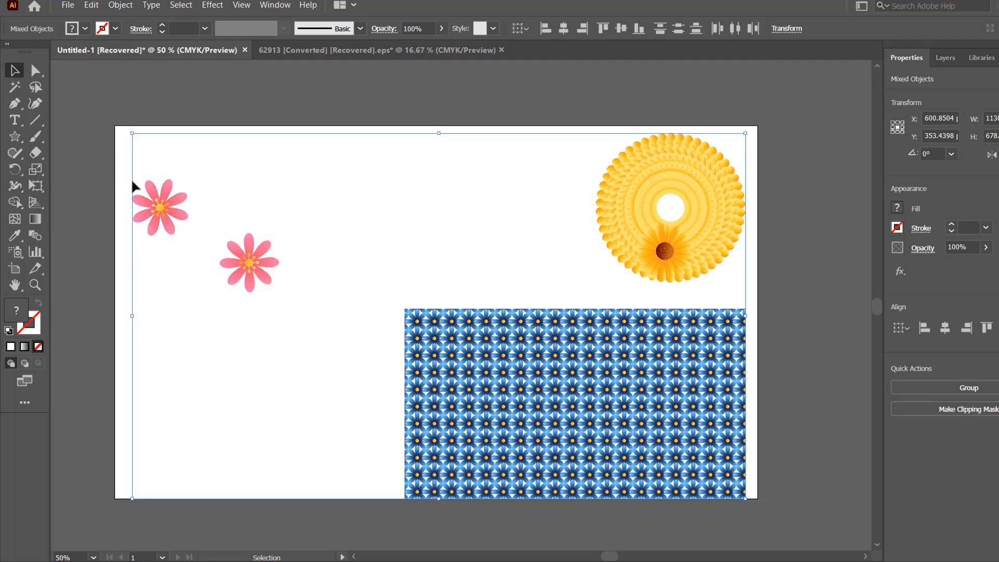
pyautogui.scroll(1, 155, 156)
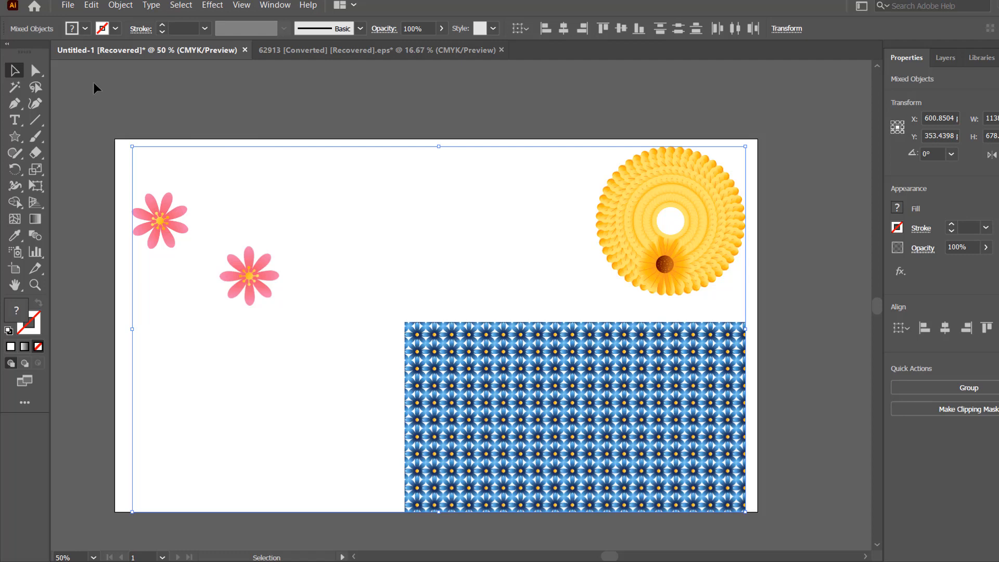
pyautogui.click(120, 5)
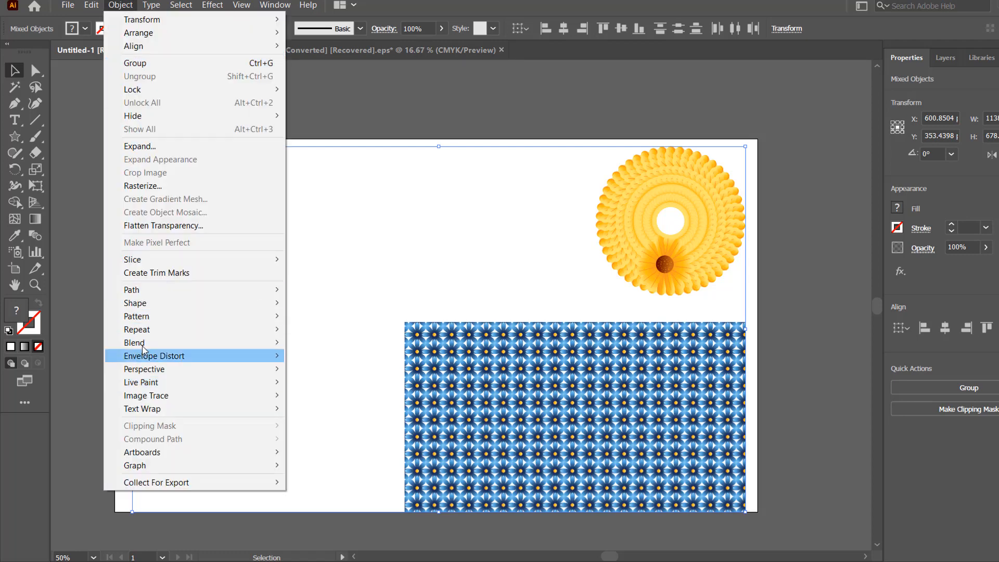
pyautogui.moveTo(274, 330)
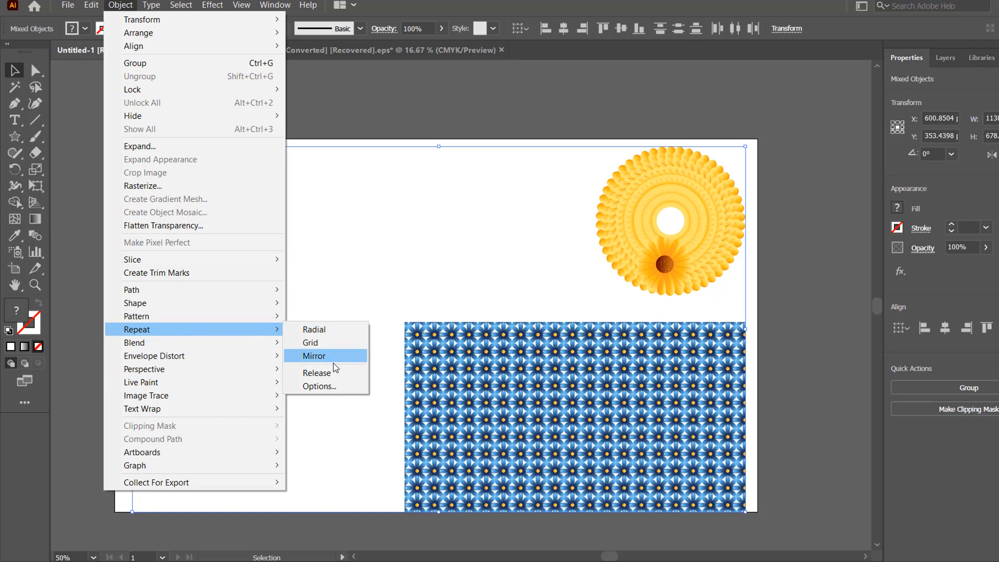
pyautogui.click(315, 292)
# - Move the mirrored pink pair to about X 181.7, Y 188.4 pt and the blue grid to about X 635.7, Y 511.9 pt
pyautogui.click(192, 203)
pyautogui.moveTo(155, 210)
pyautogui.mouseDown()
pyautogui.moveTo(168, 208)
pyautogui.moveTo(157, 198)
pyautogui.mouseUp()
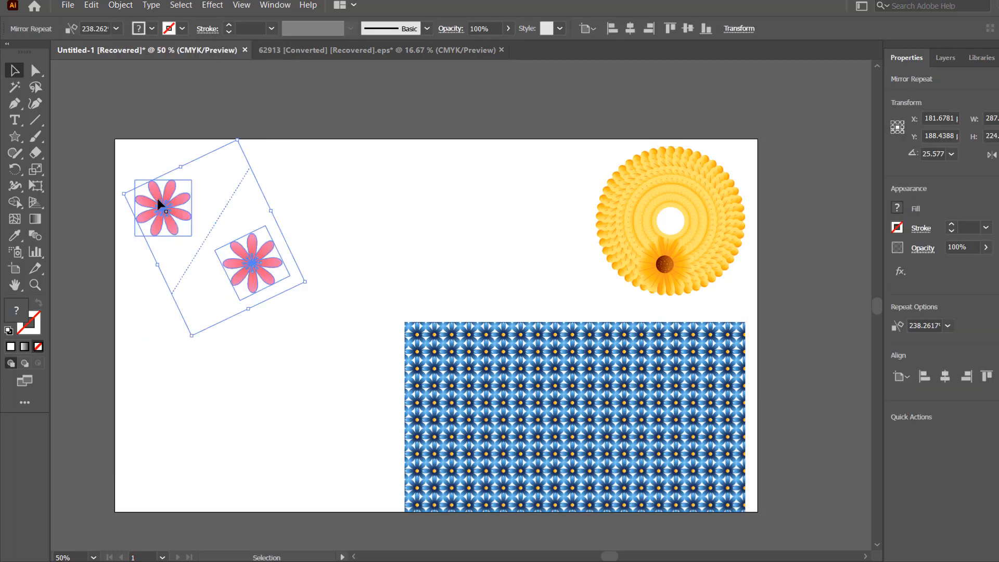
pyautogui.moveTo(520, 408); pyautogui.dragTo(404, 406)
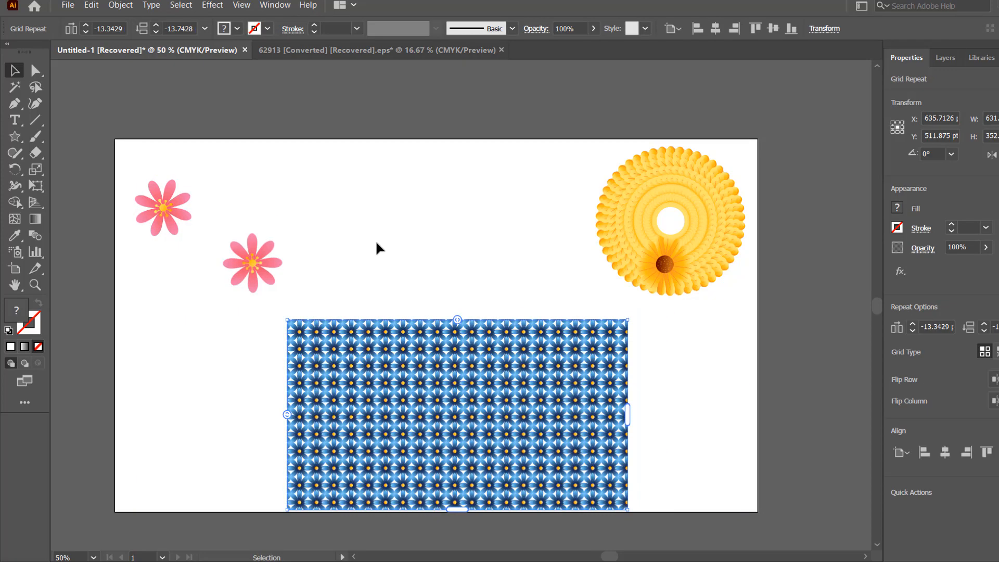
pyautogui.click(375, 240)
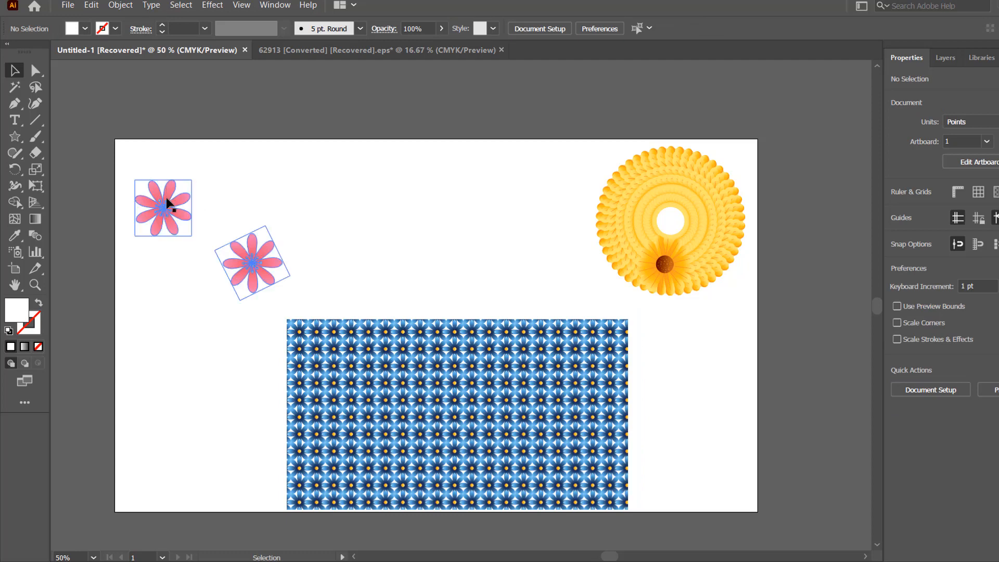
# - Rotate the yellow radial daisy ring slightly to about 341.3°
pyautogui.scroll(-2, 473, 383)
pyautogui.scroll(2, 472, 386)
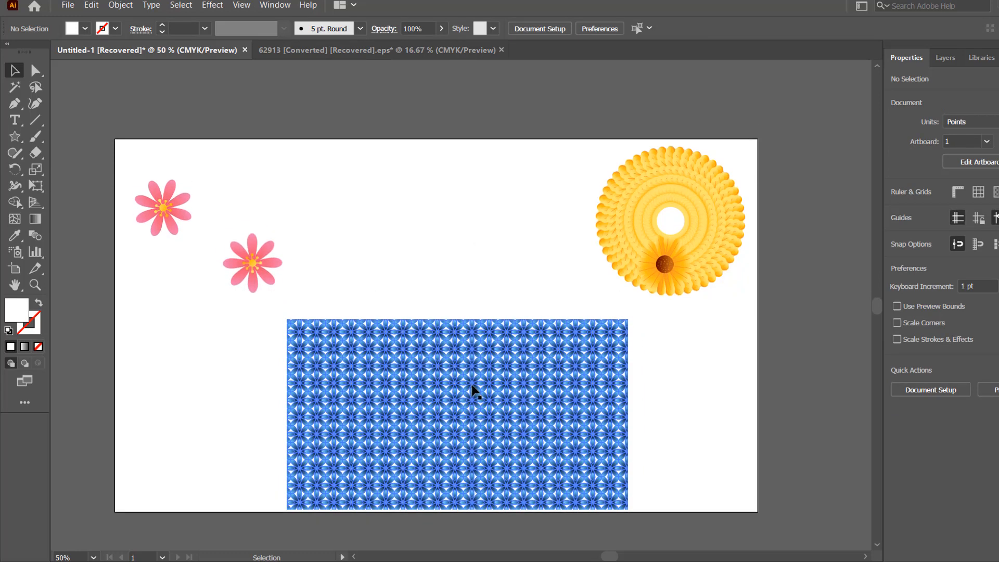
pyautogui.click(671, 264)
pyautogui.moveTo(708, 324); pyautogui.dragTo(727, 320)
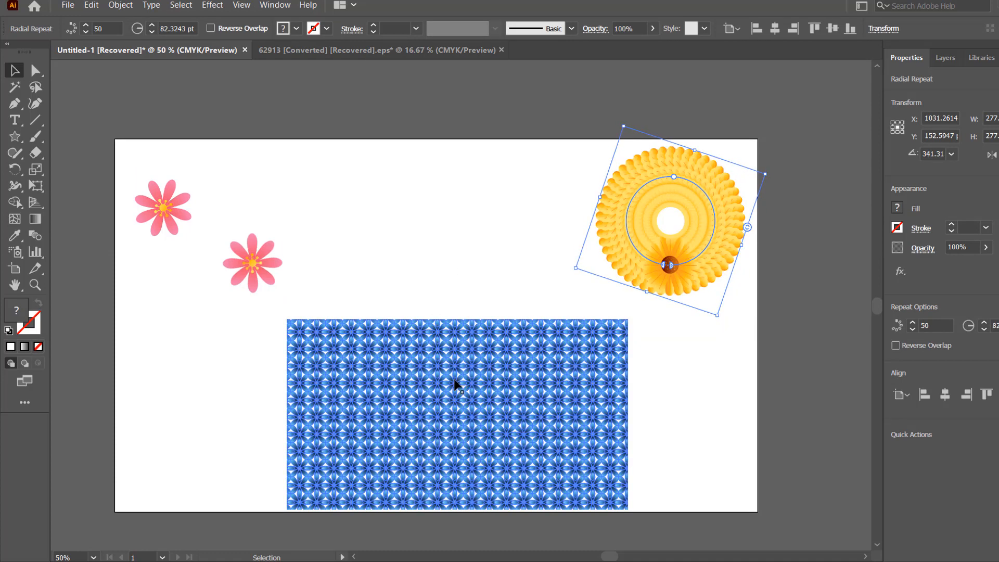
# - Move the blue flower grid up to about Y 495.5 pt
pyautogui.moveTo(455, 391); pyautogui.dragTo(453, 375)
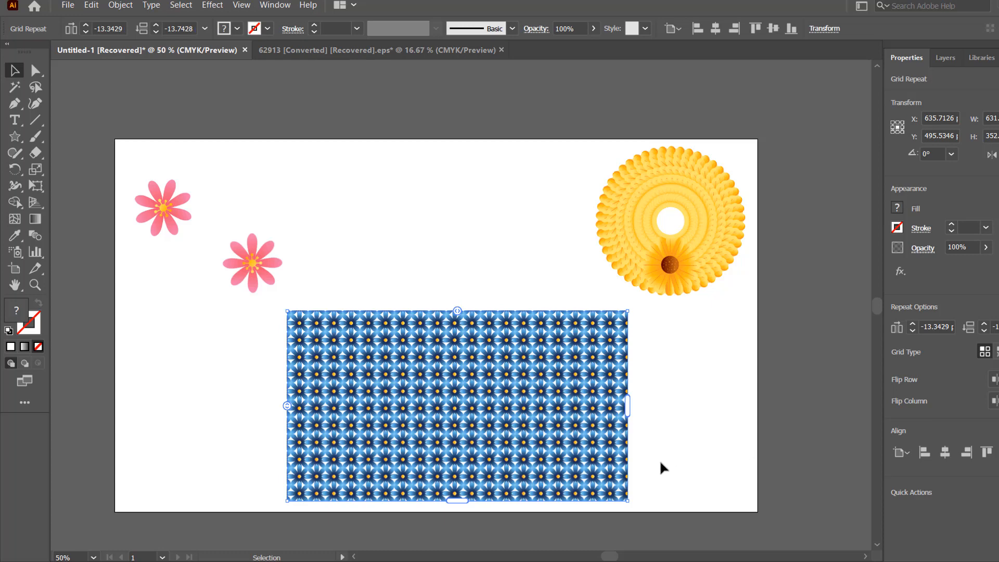
pyautogui.scroll(-1, 660, 467)
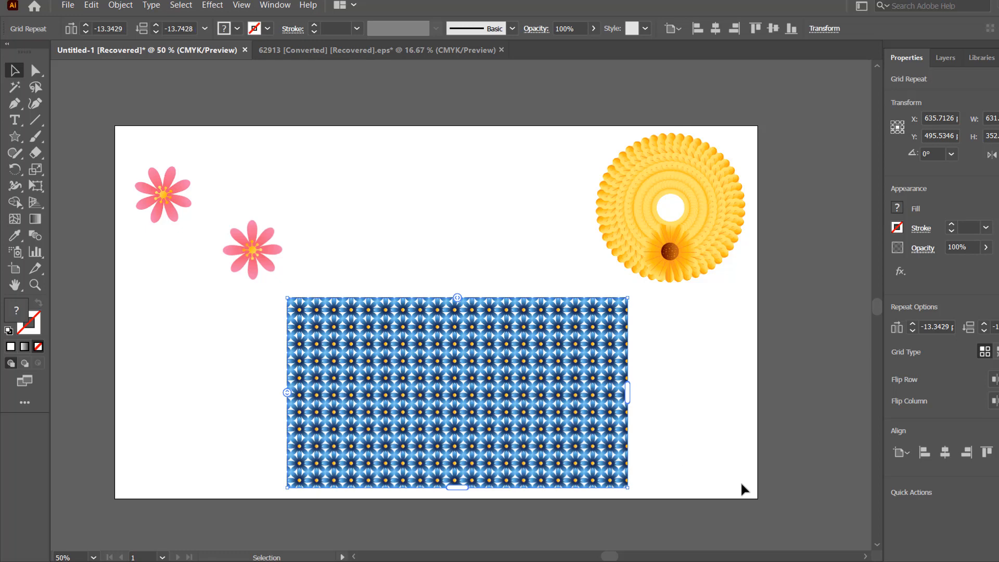
pyautogui.scroll(3, 156, 108)
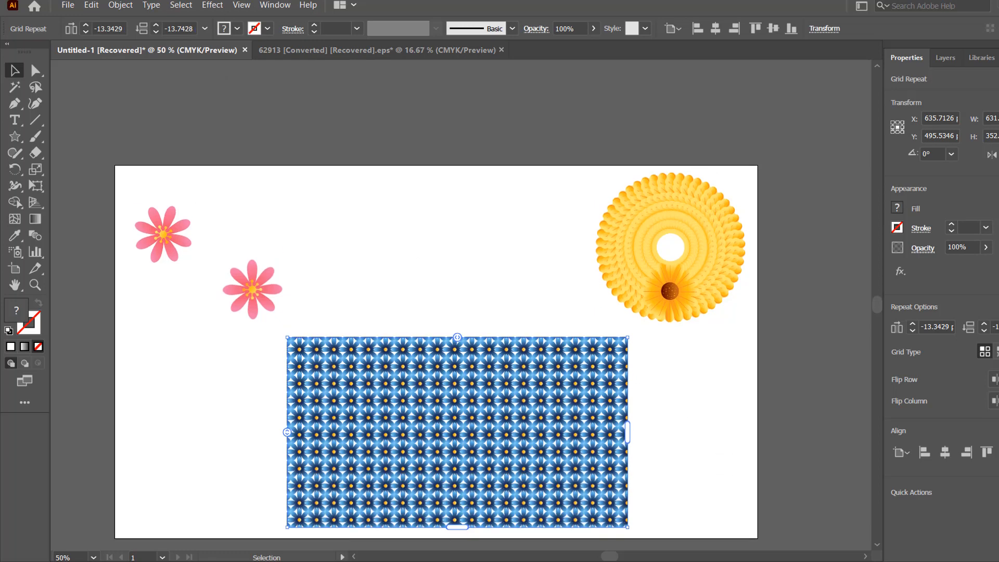